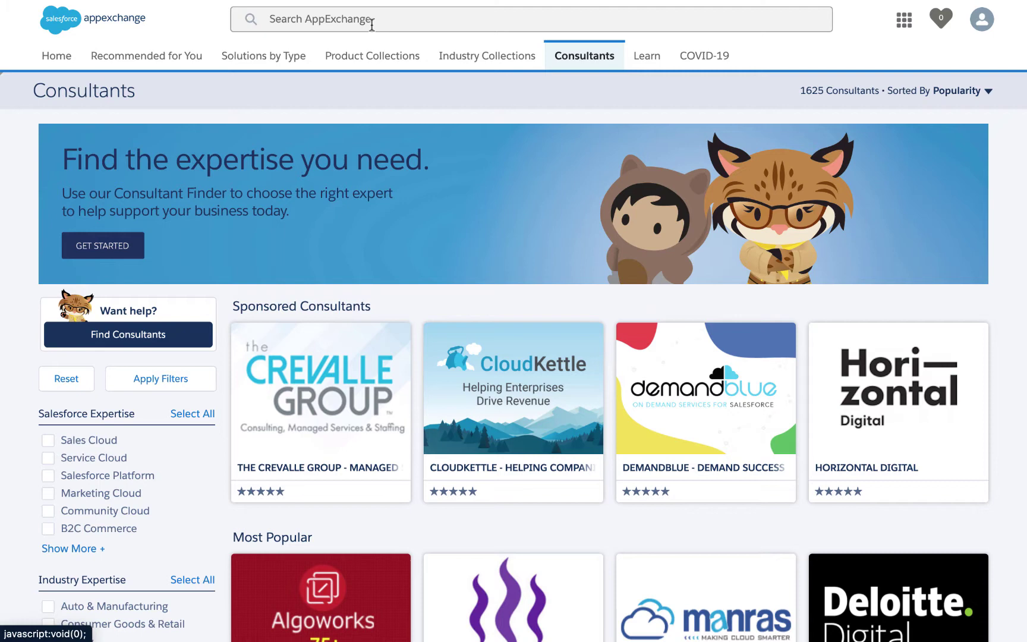
Search AppExchange for 'Mambo Merge'.
left_click(369, 19)
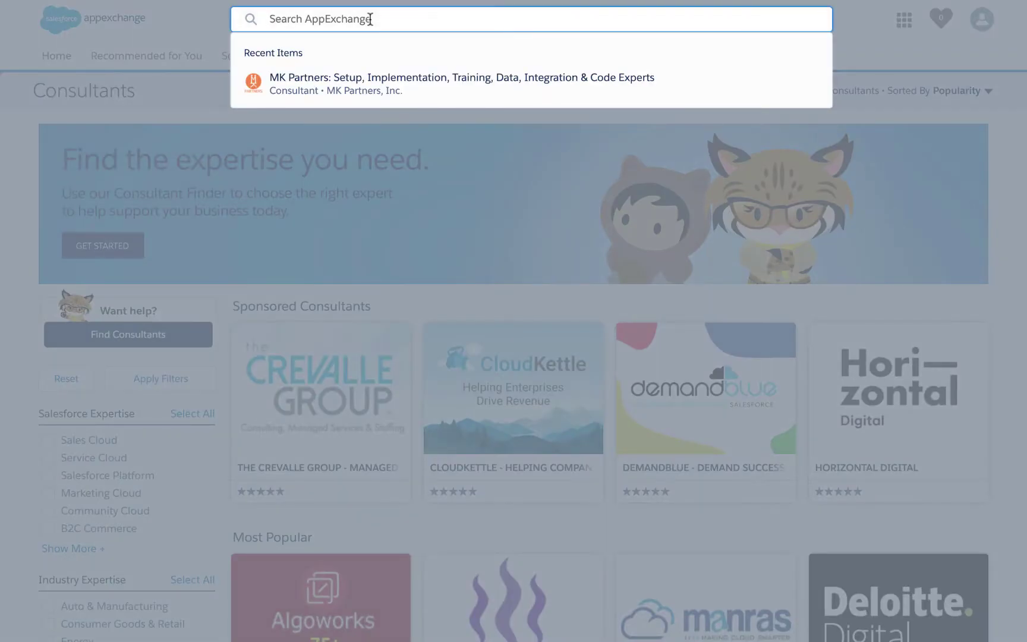
type("Mamb")
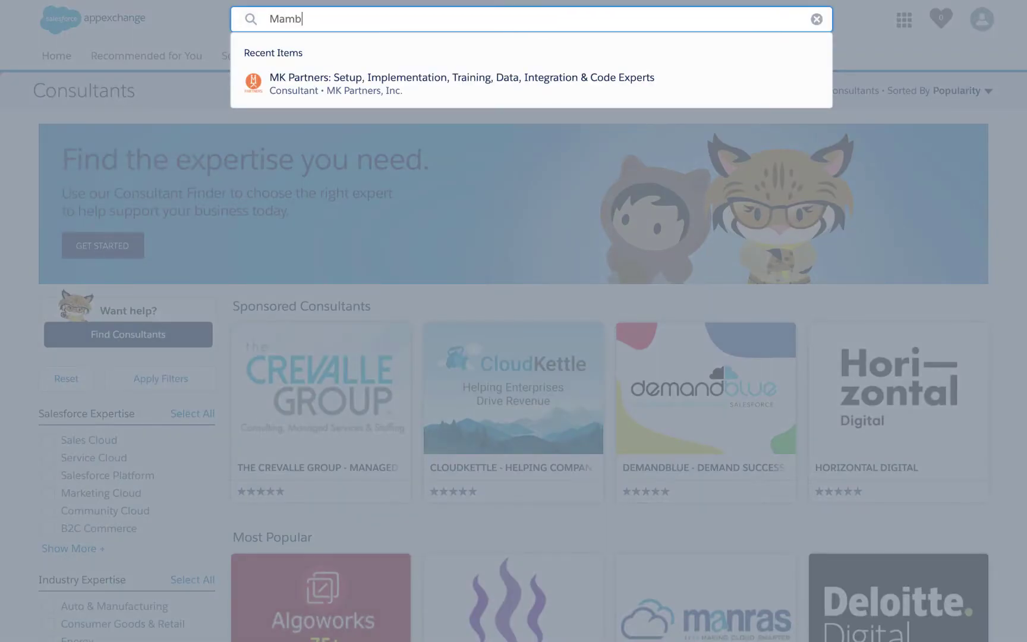
type("o Merge")
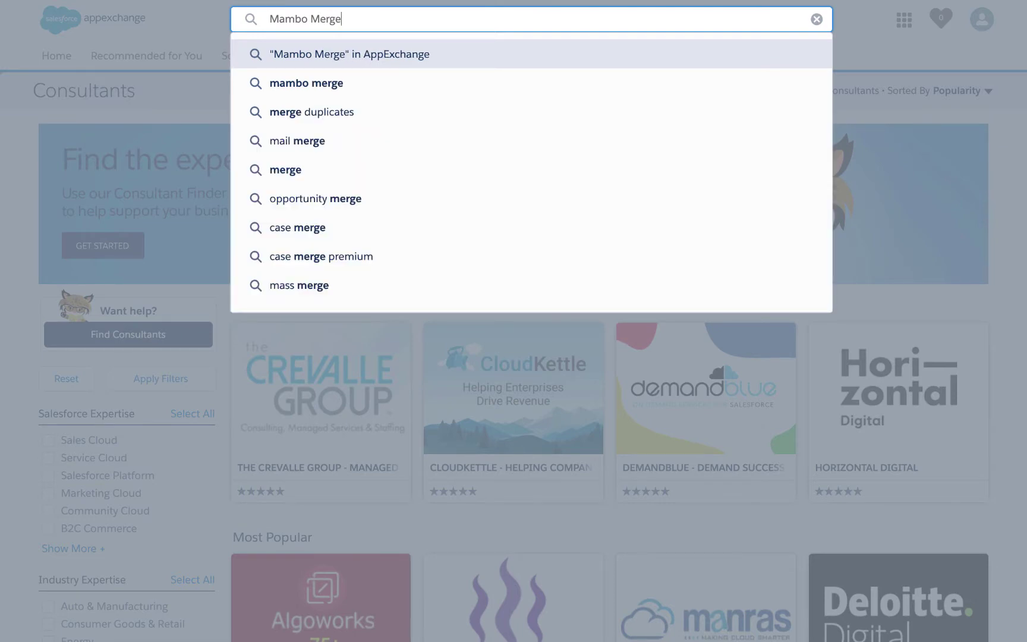
Run the Mambo Merge search and open the 'Mambo Merge - Native Mail Merge Document Generation' listing.
left_click(386, 55)
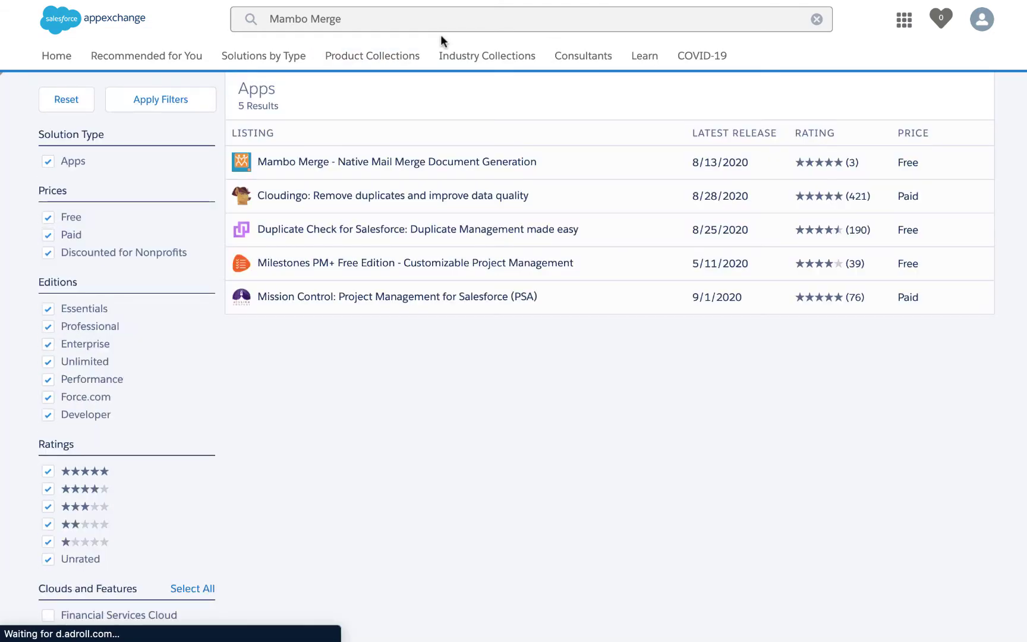
left_click(364, 167)
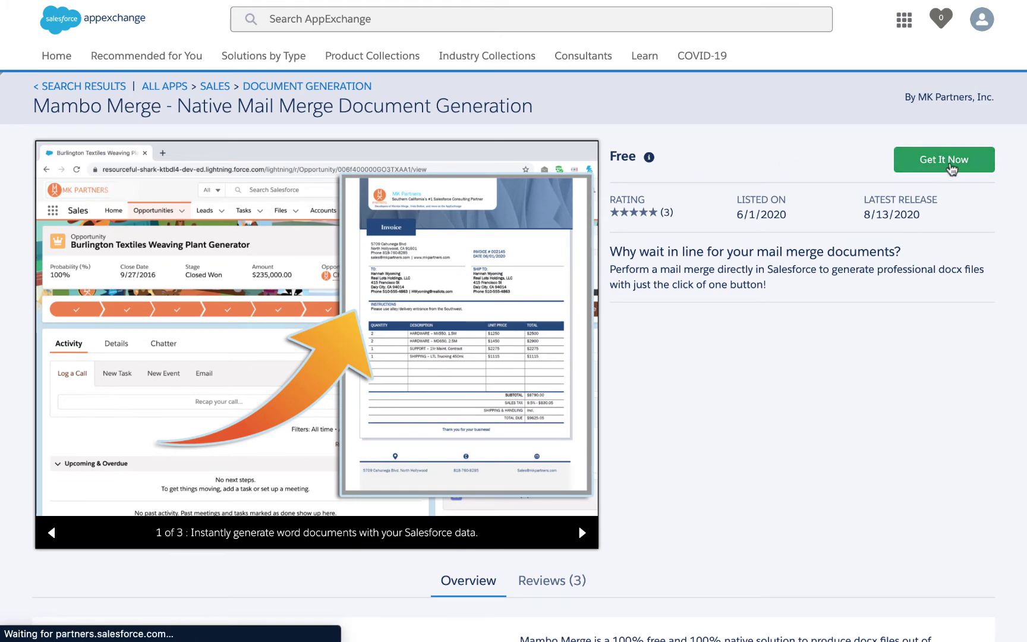
Install the free Mambo Merge package into the production org, accepting the terms and conditions.
left_click(950, 167)
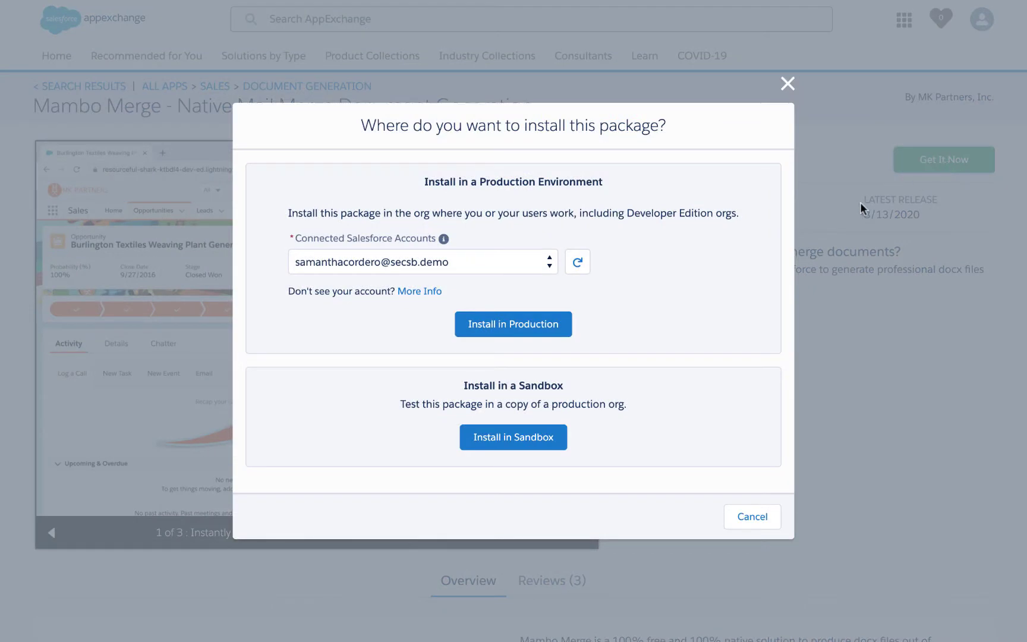
left_click(561, 329)
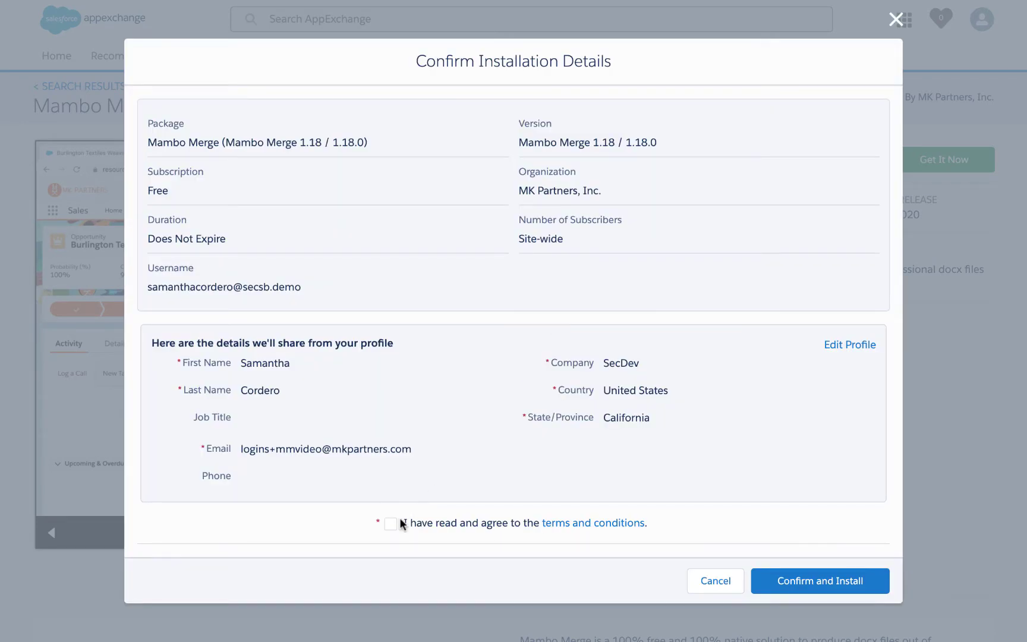
left_click(390, 524)
left_click(765, 591)
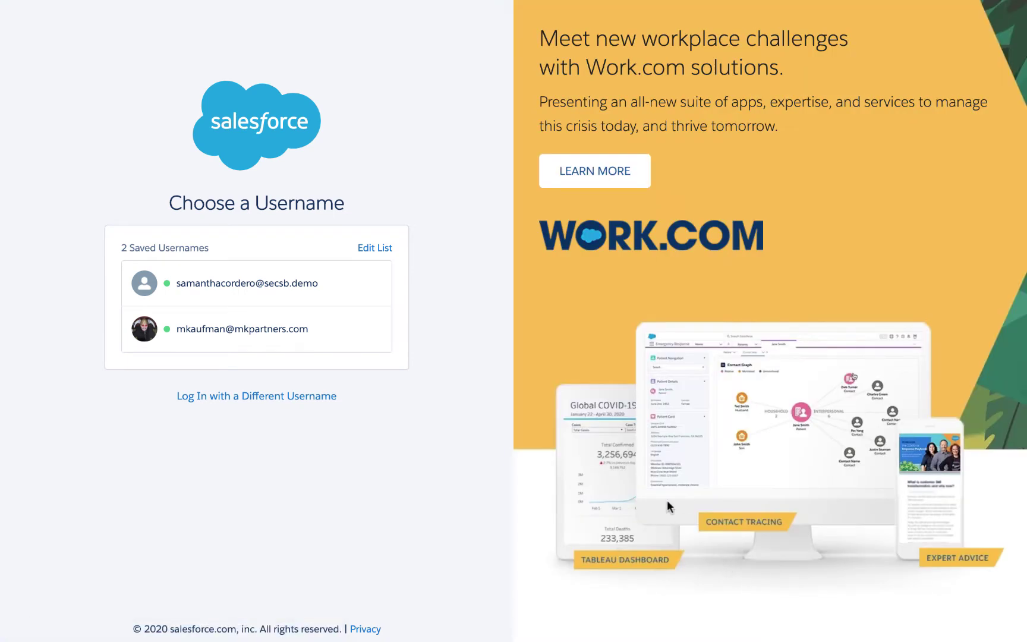
Log in with the saved account and install Mambo Merge 1.18 for all users.
left_click(381, 298)
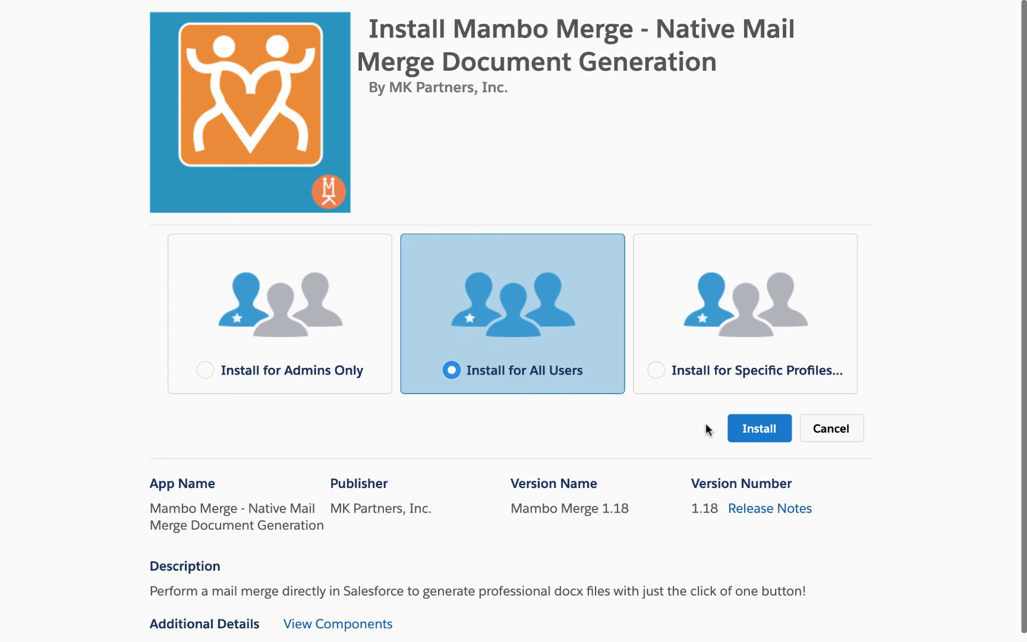
left_click(743, 439)
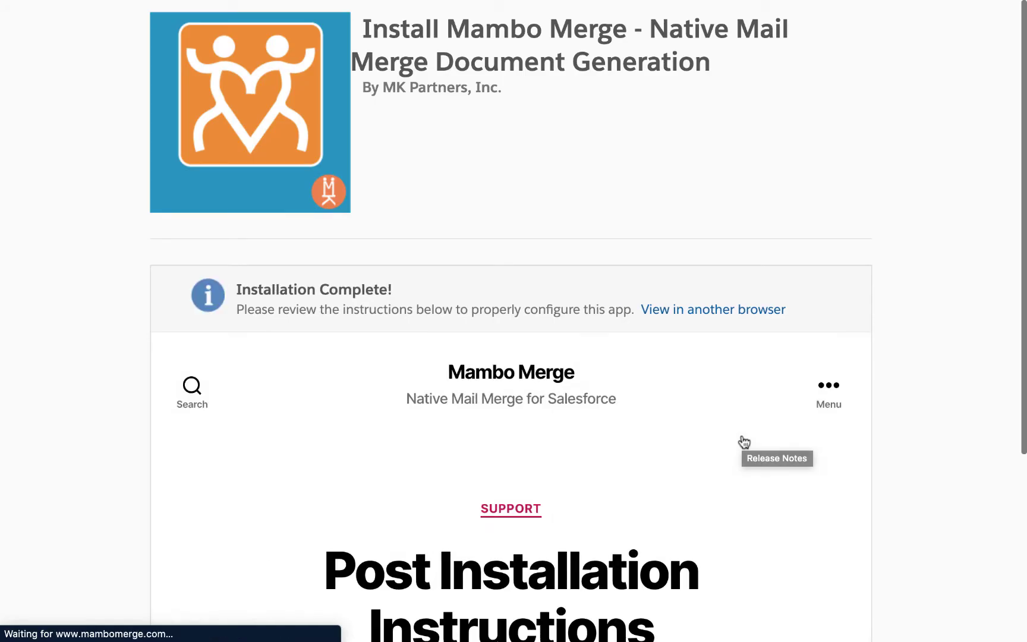
Scroll down the Installation Complete page to finish and return to Sales Home.
scroll(917, 475, "down", 4)
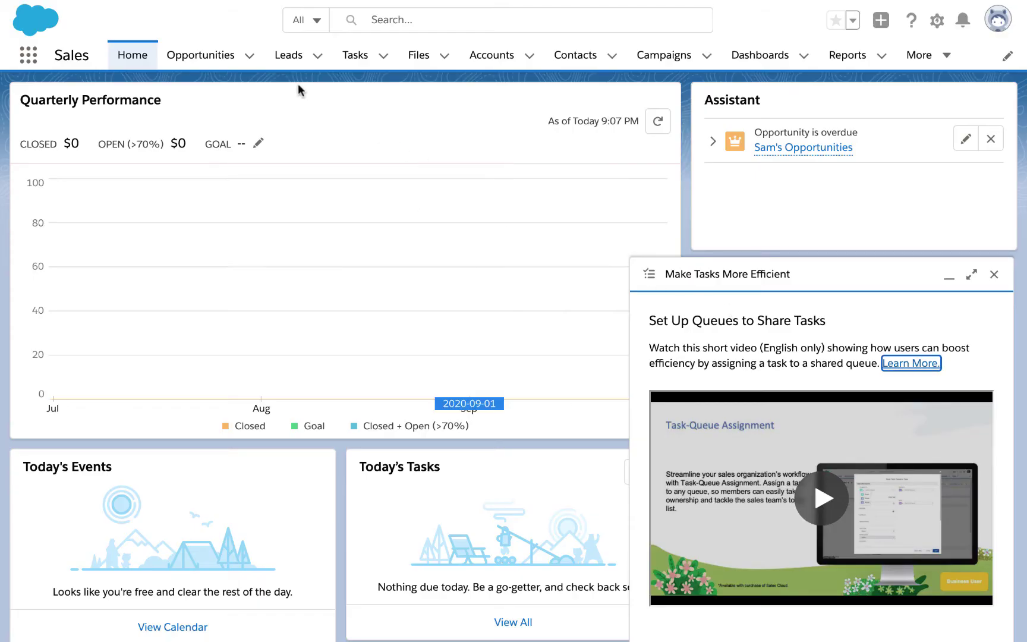
Open the Burlington Textiles Weaving Plant Generator opportunity from the All Opportunities list view.
left_click(189, 55)
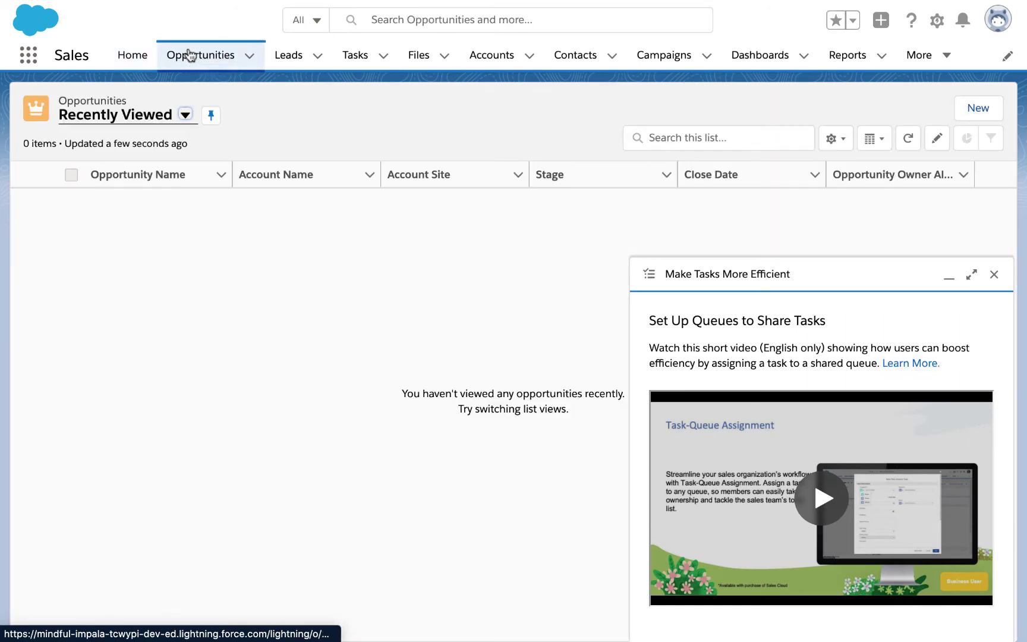
left_click(156, 122)
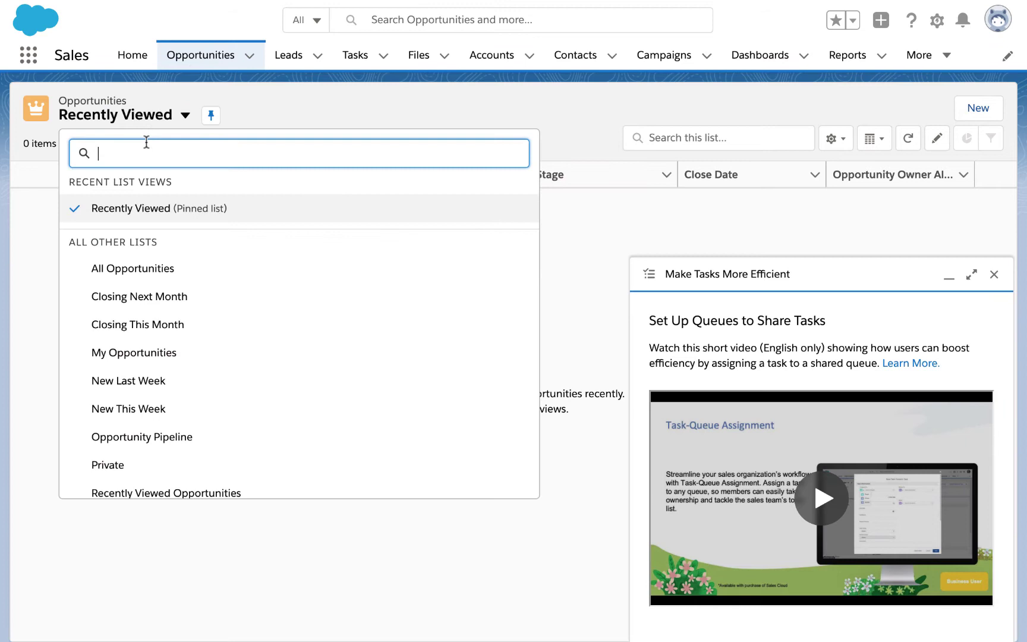
left_click(129, 269)
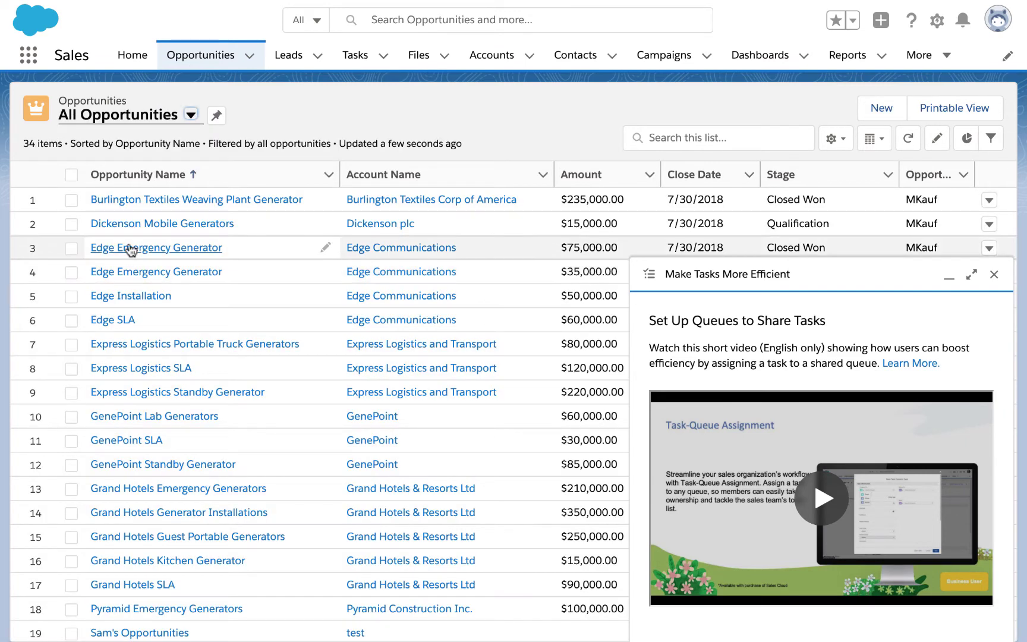
left_click(139, 202)
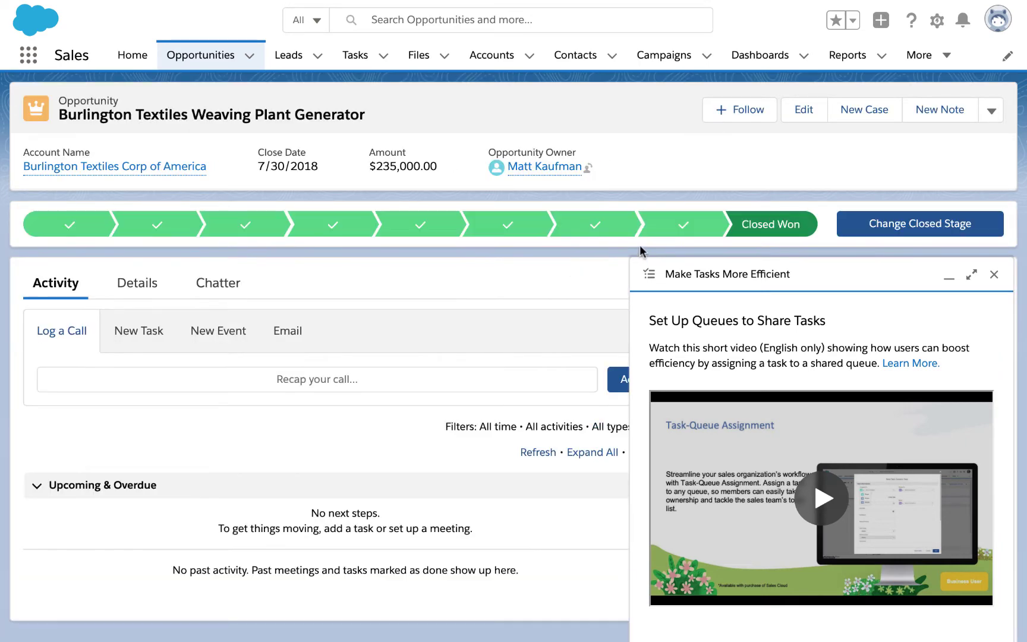
Edit the opportunity record page and drag the Mambo Merge component to the top of the right column.
left_click(938, 22)
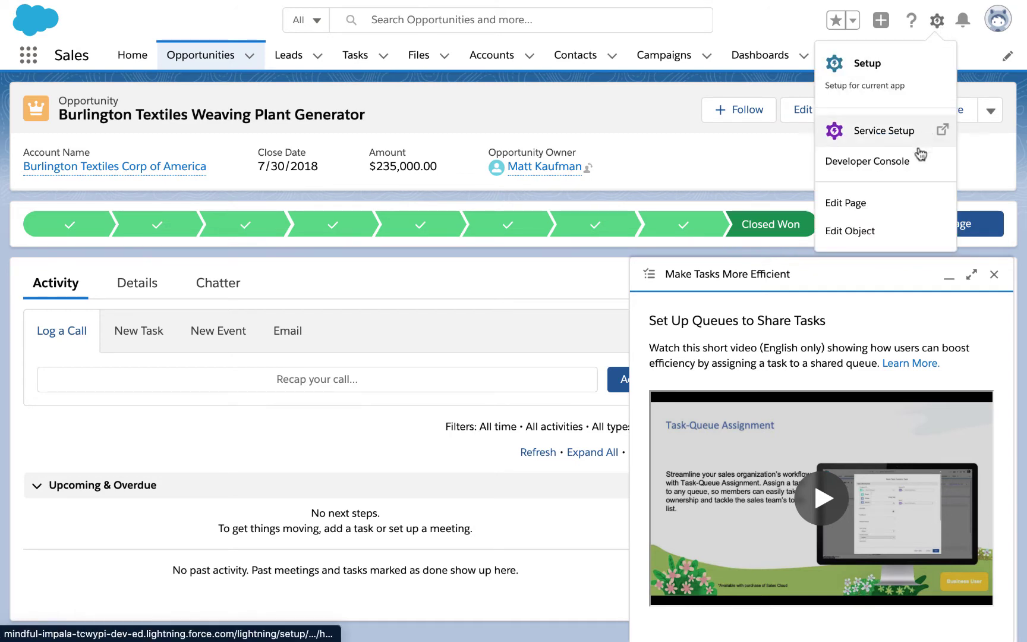
left_click(880, 209)
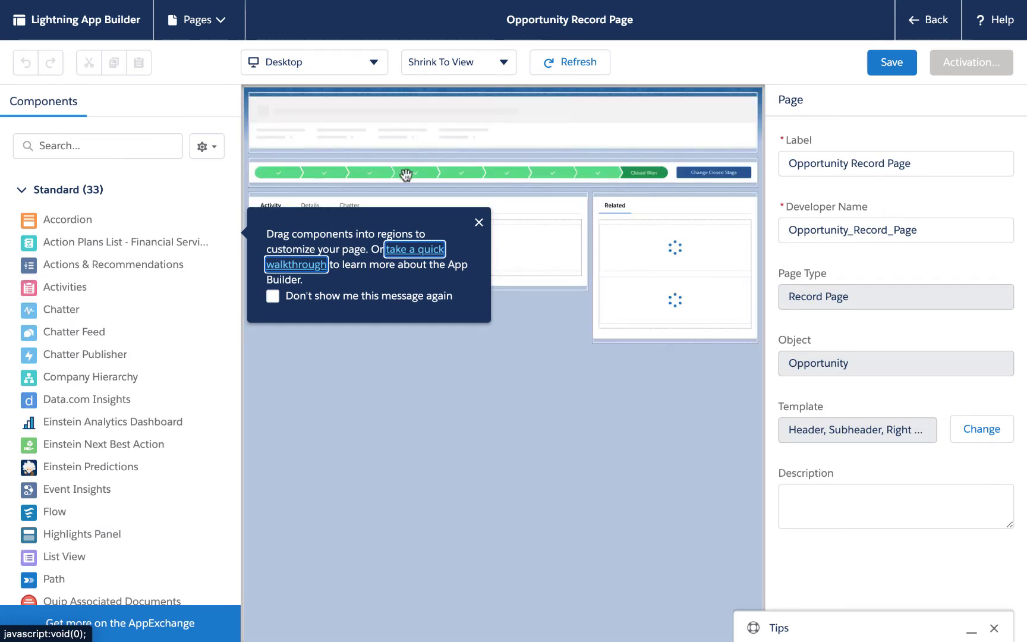
left_click(201, 146)
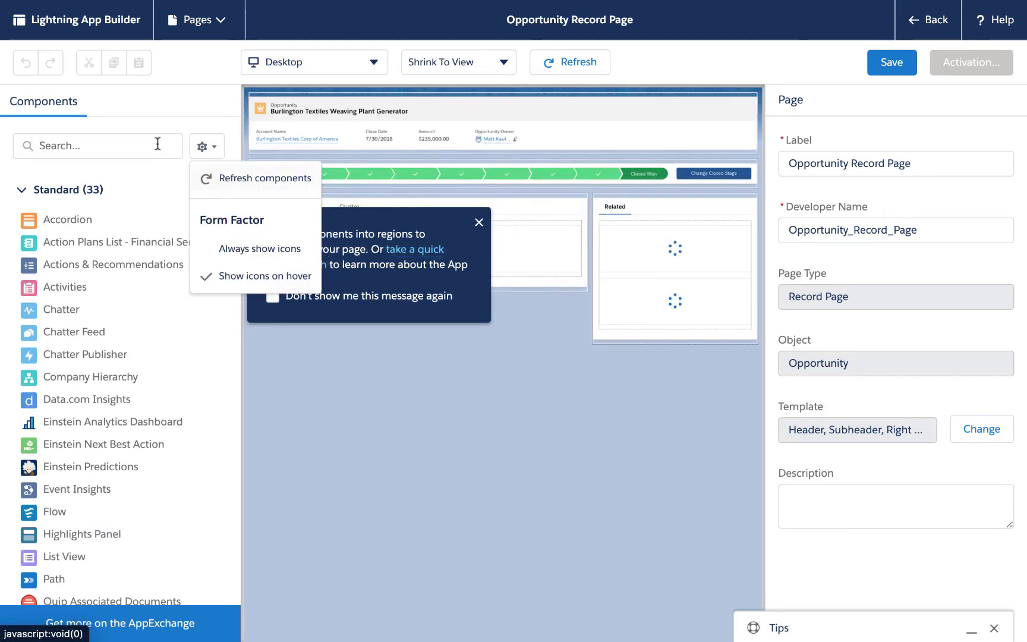
left_click(158, 145)
type("ma")
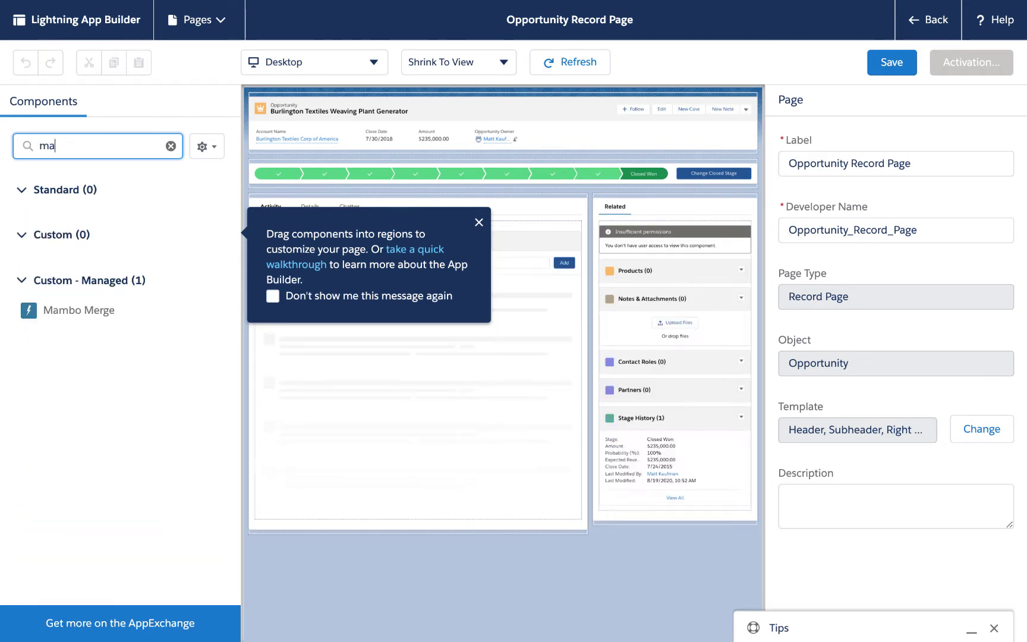
type("mbo")
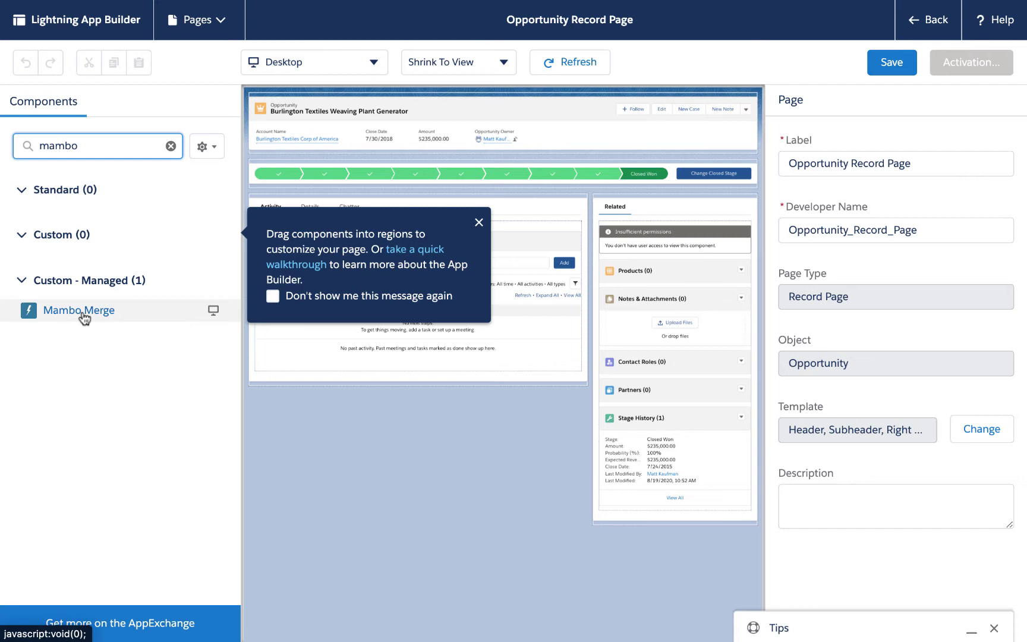
left_click_drag(85, 319, 644, 200)
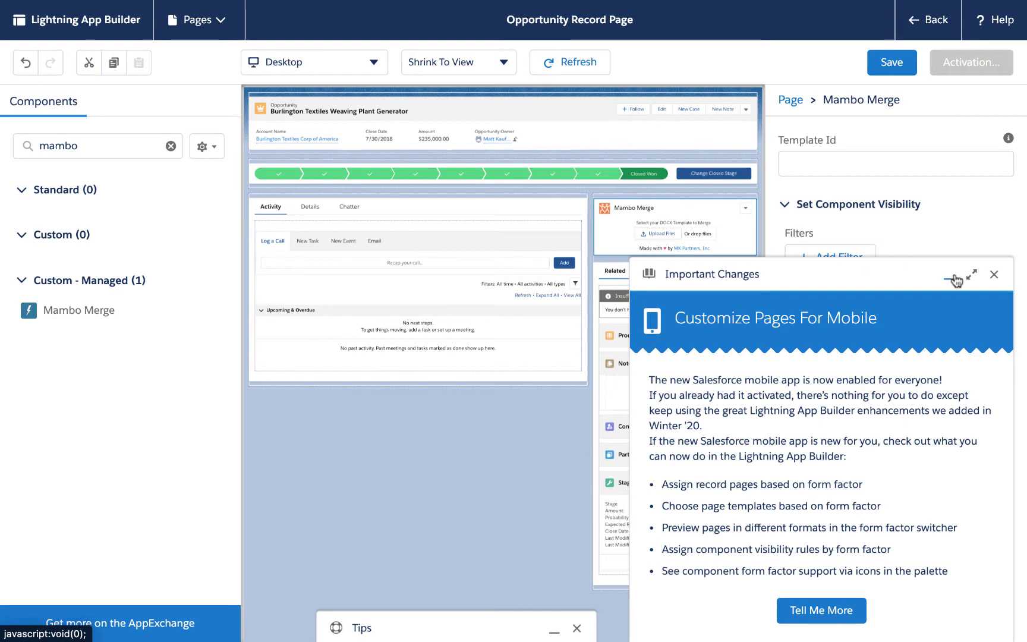
left_click(995, 274)
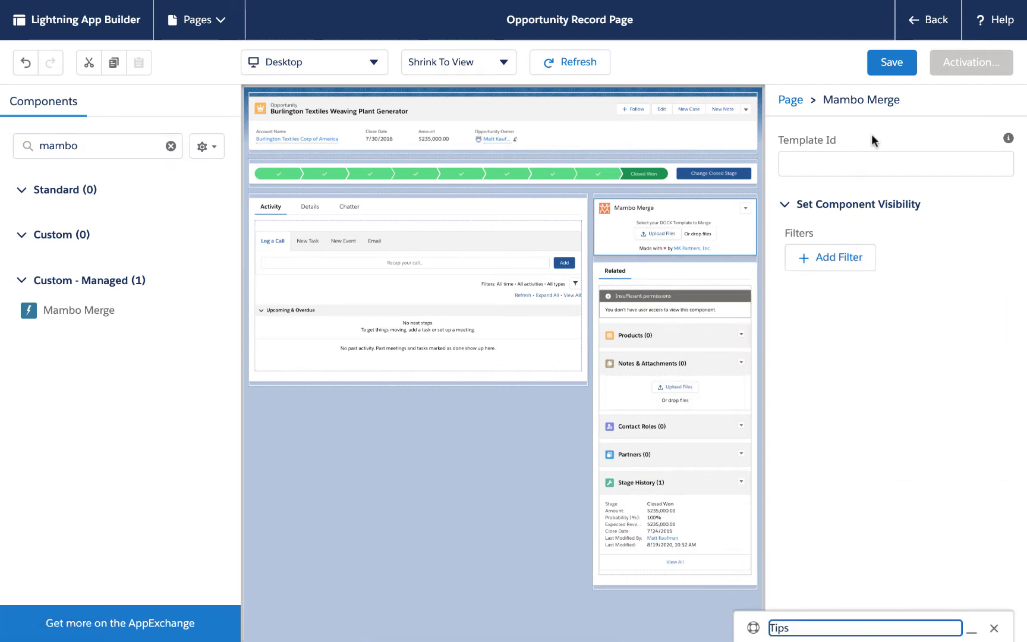
Save the Opportunity Record Page and activate it as org default for desktop and phone.
left_click(894, 64)
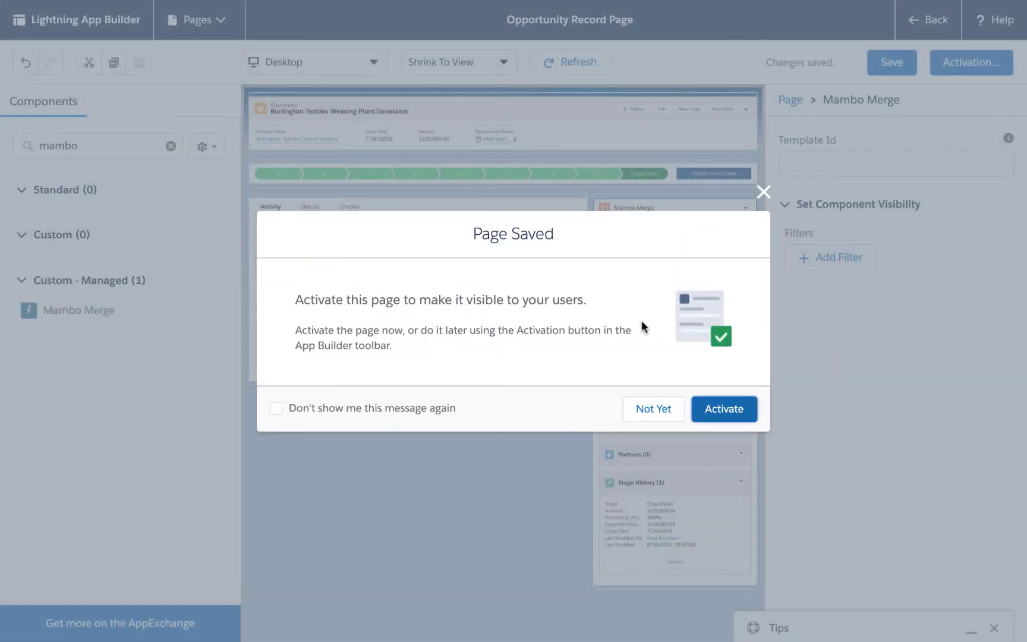
left_click(712, 402)
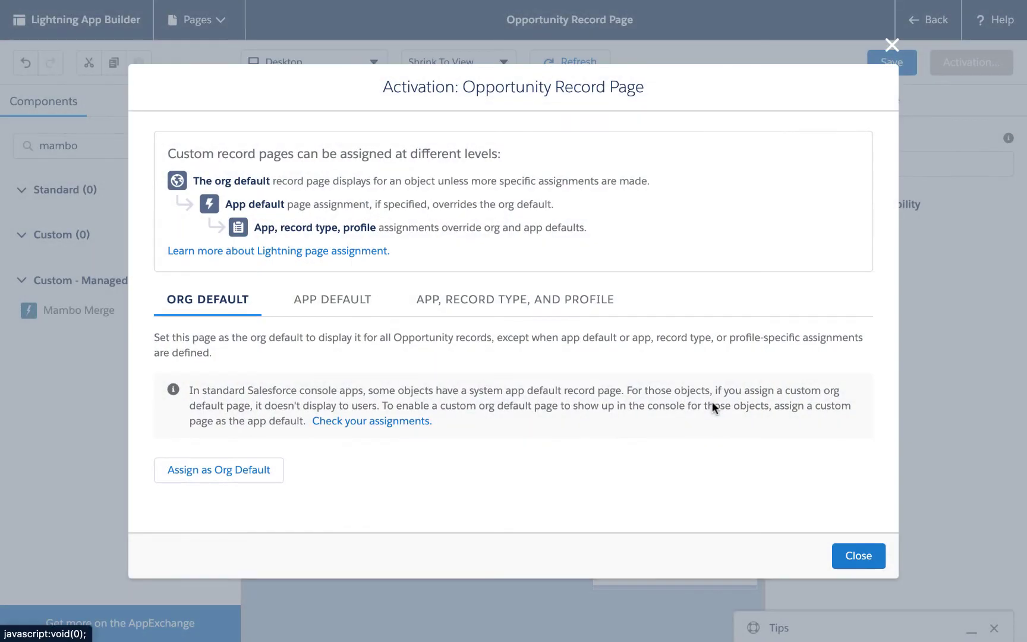
left_click(268, 474)
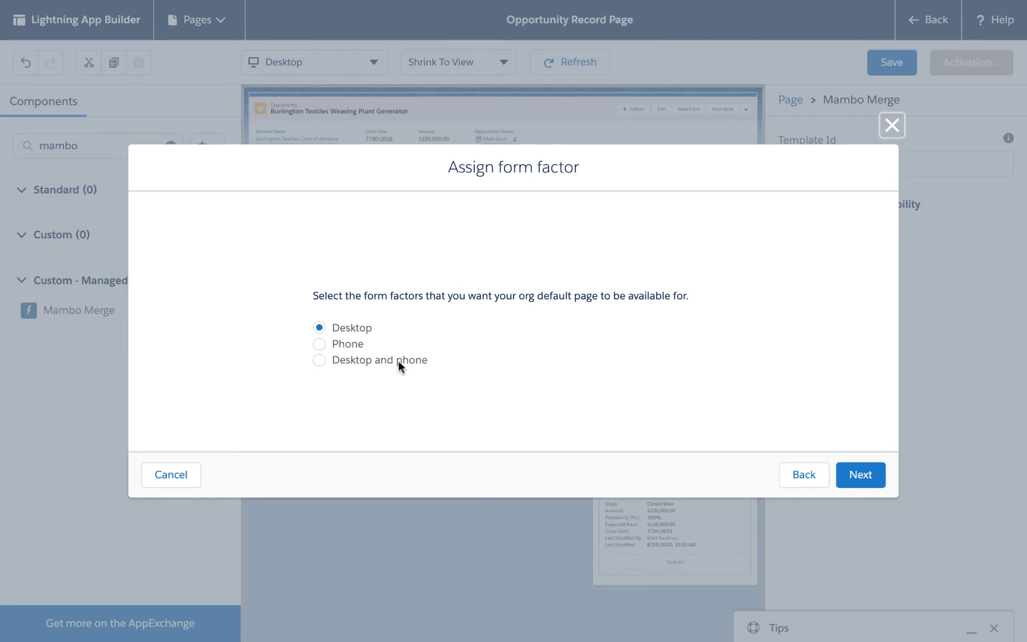
left_click(406, 360)
left_click(862, 476)
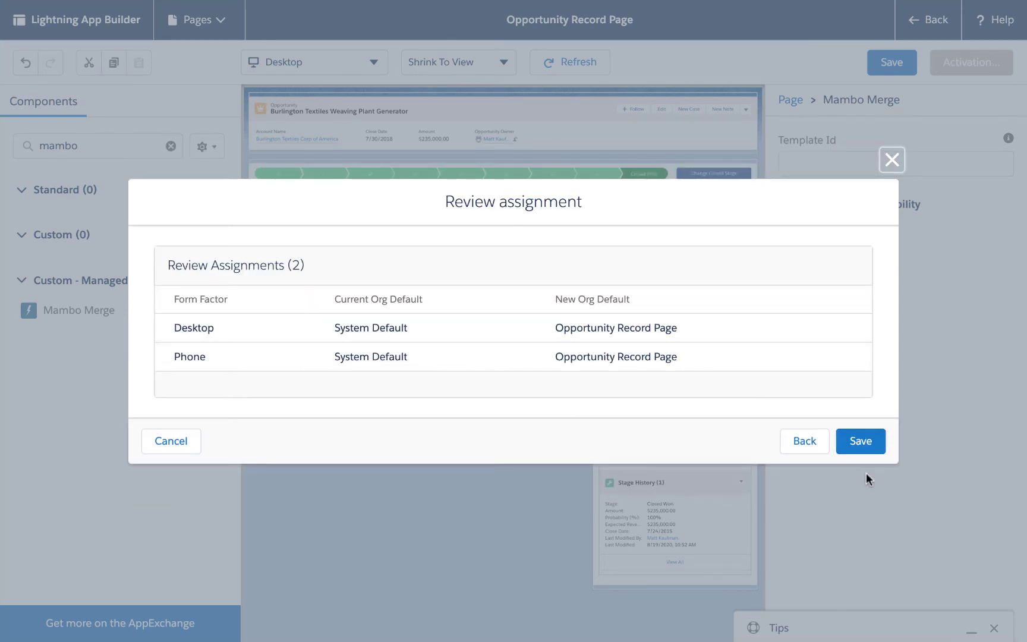
left_click(862, 439)
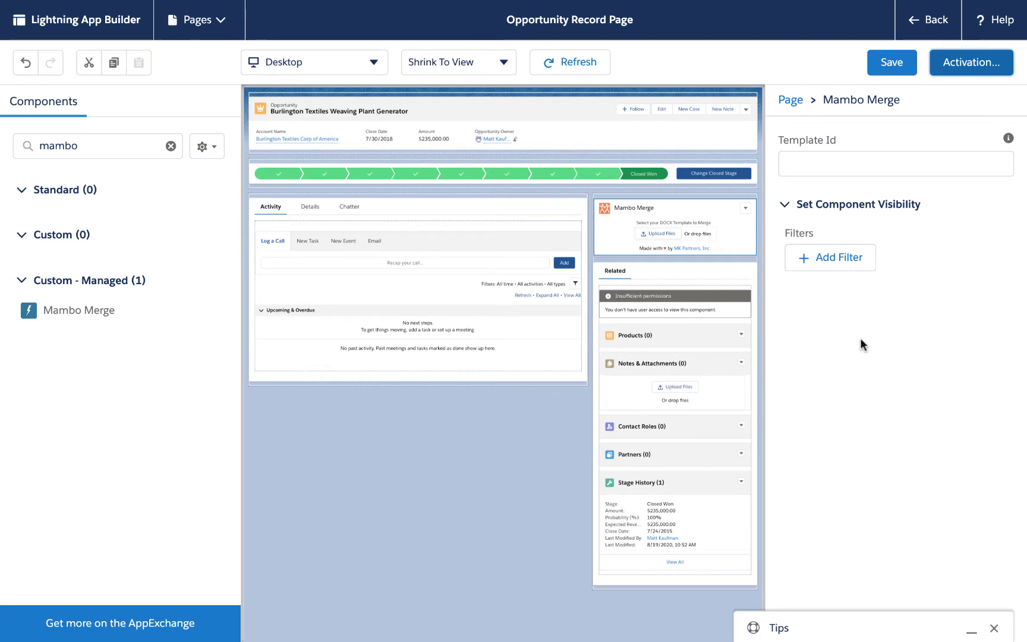
Return to the Burlington Textiles opportunity and open the Mambo Merge component's dropdown menu.
left_click(915, 22)
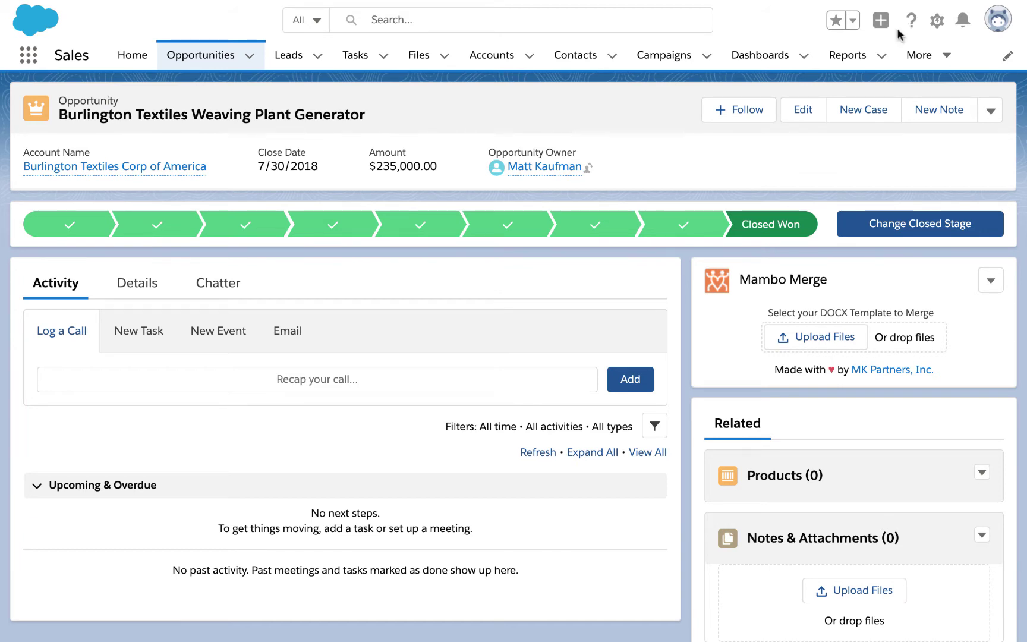
left_click(1004, 282)
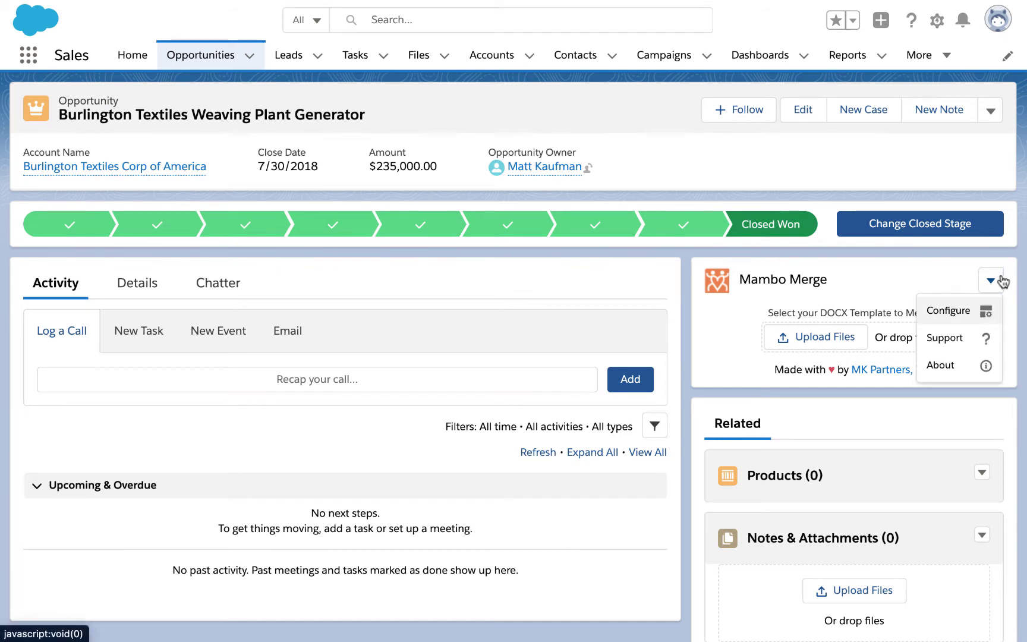
Choose Configure and scroll the Available Merge Fields list down to OpportunityLineItems.
left_click(967, 312)
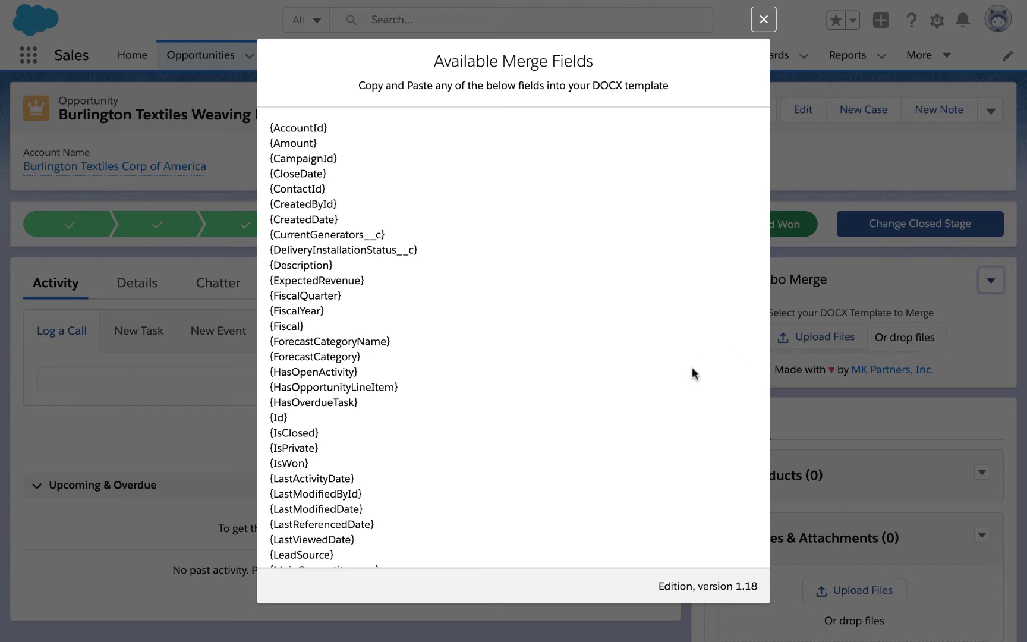
scroll(692, 368, "down", 1)
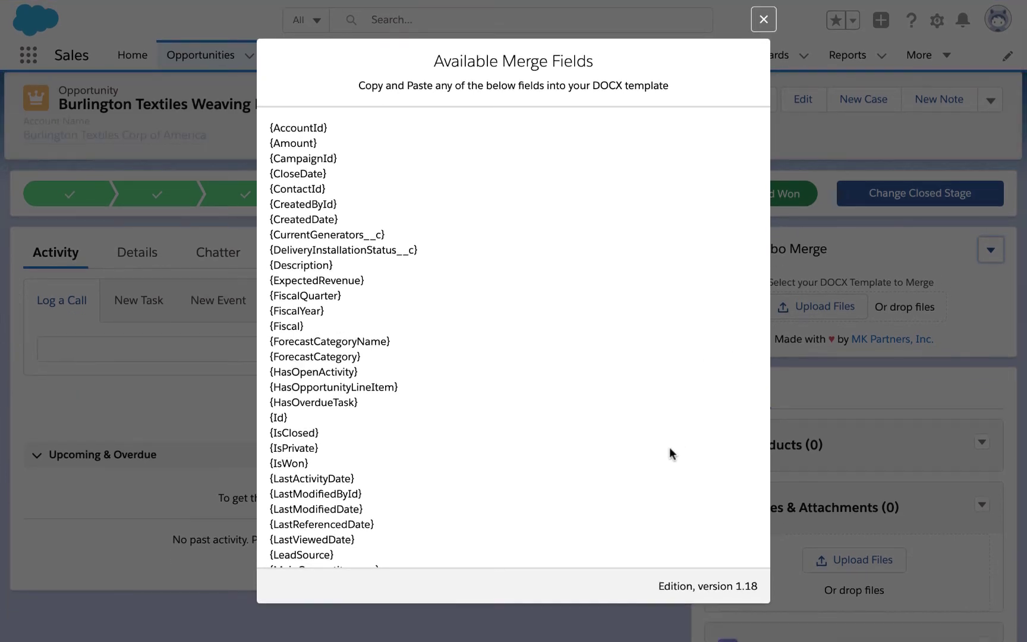
scroll(670, 450, "down", 5)
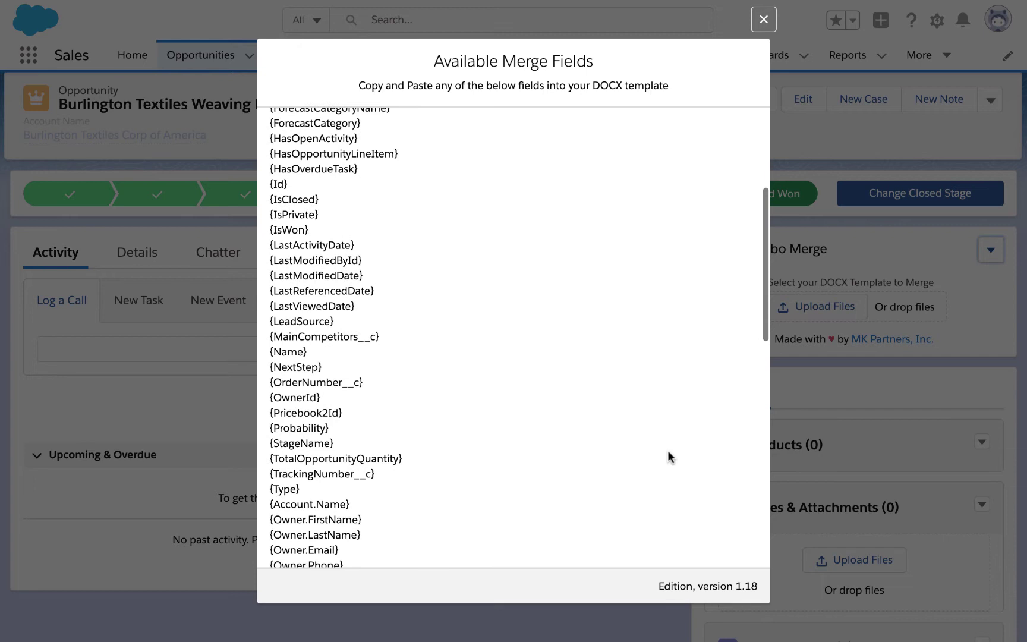
scroll(670, 457, "down", 4)
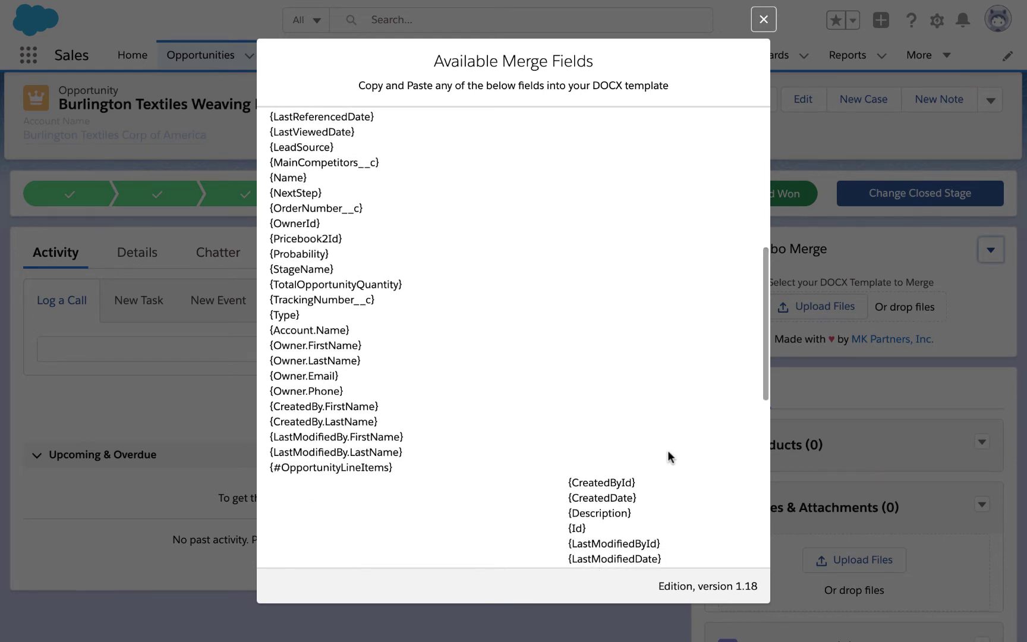
scroll(670, 456, "down", 5)
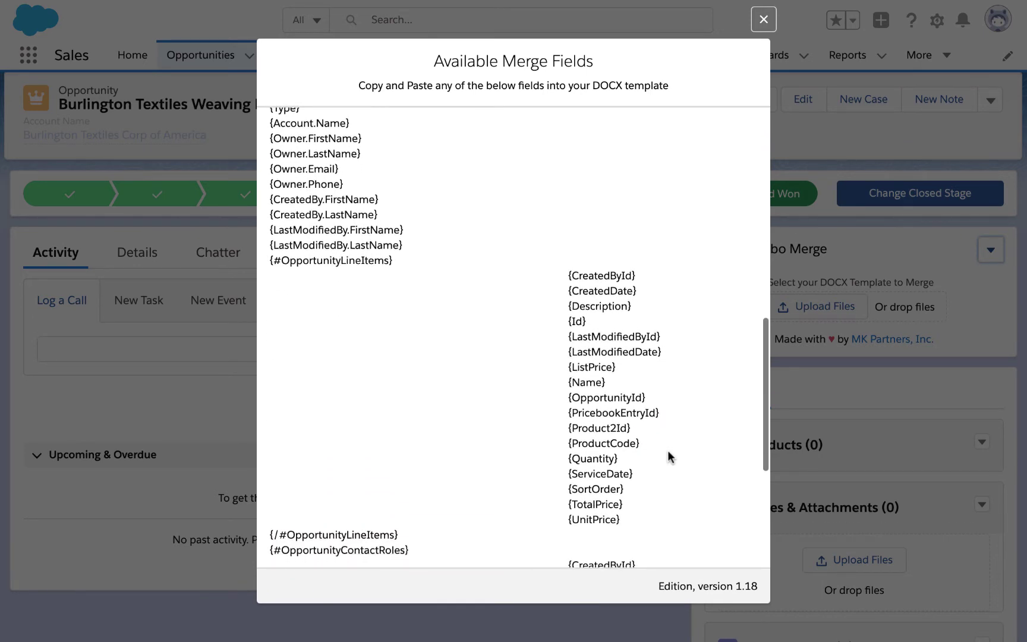
scroll(670, 456, "down", 1)
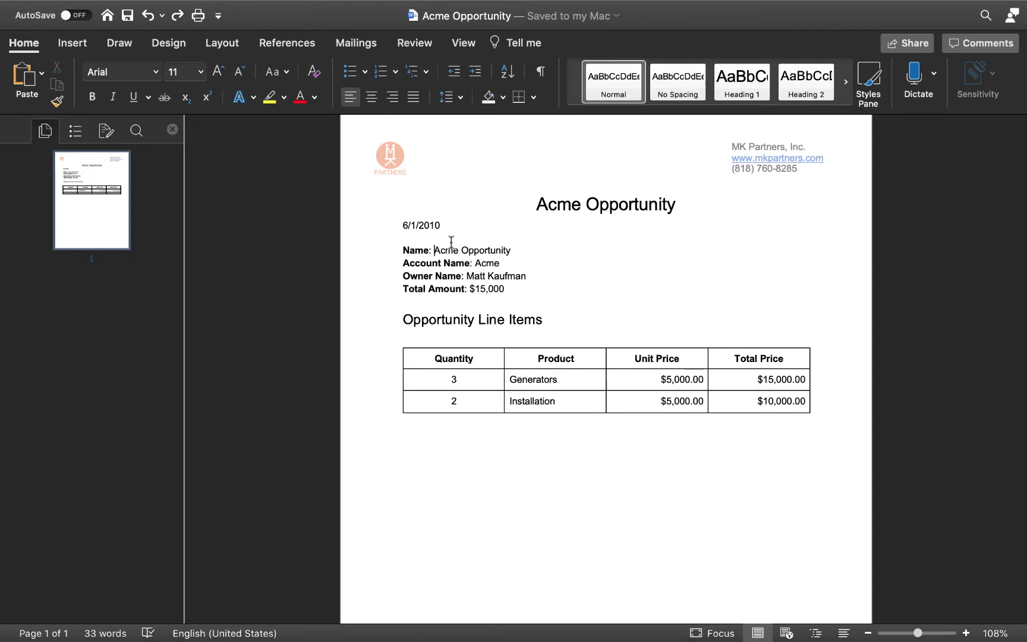
Replace the sample opportunity name and Acme account name with {Name} and {Account.Name}.
left_click_drag(435, 250, 510, 250)
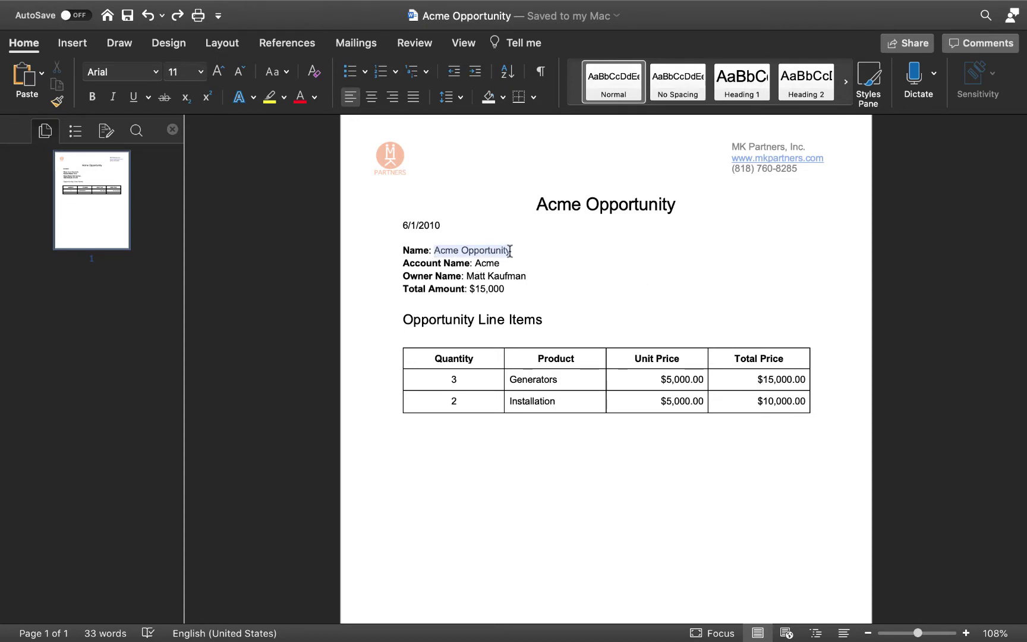
type("{Name")
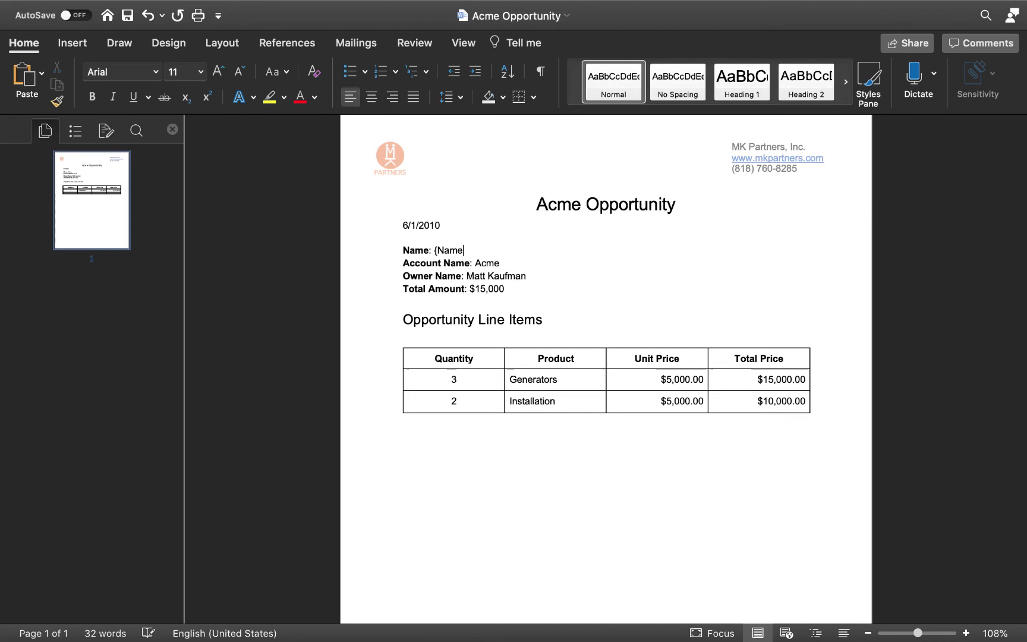
type("}")
double_click(484, 262)
type("{")
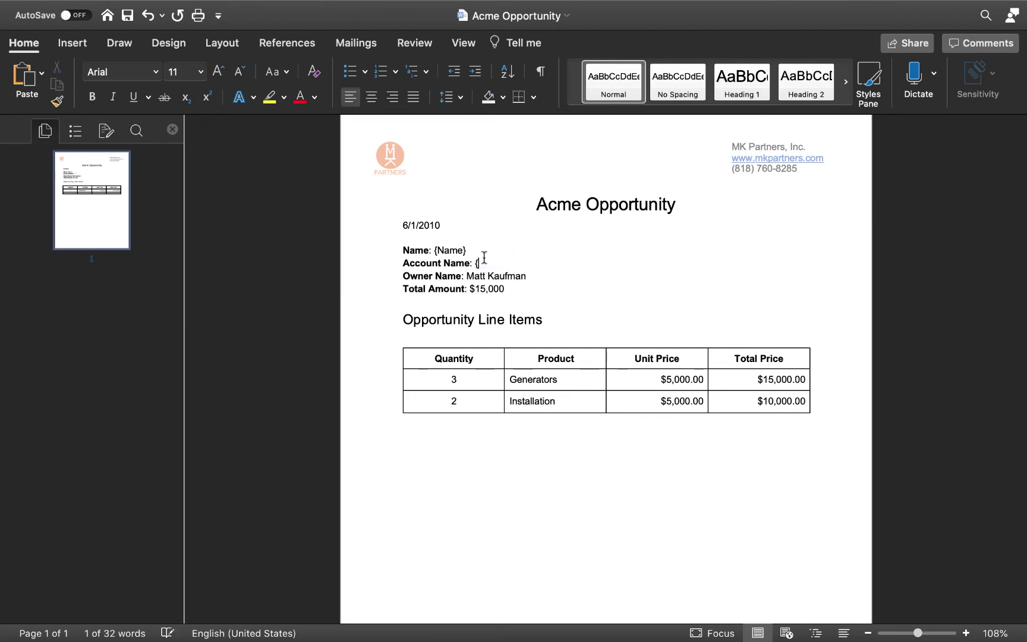
type("Account.N")
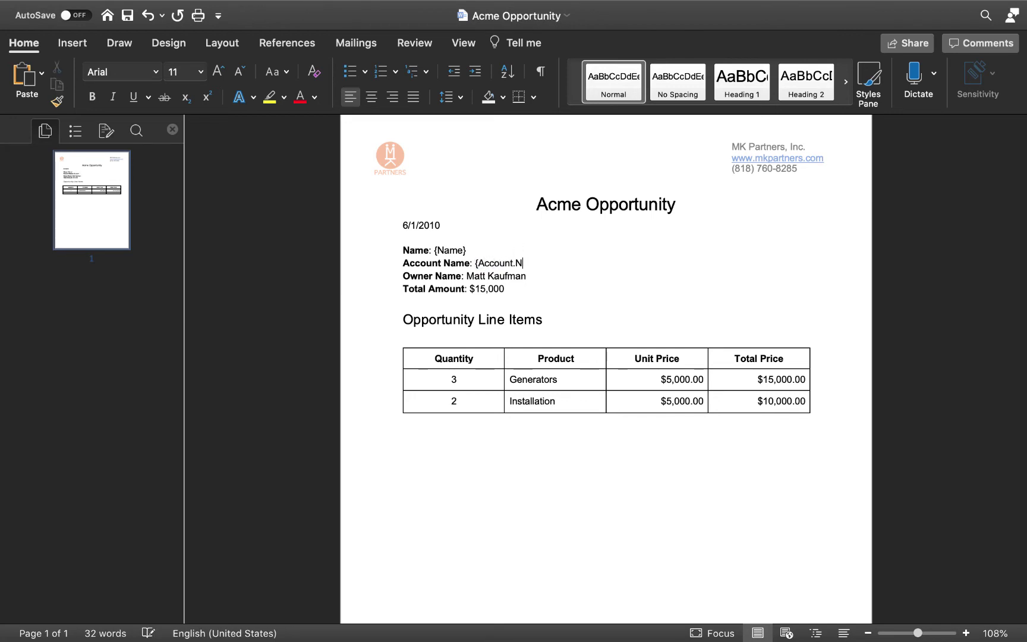
type("ame")
Replace the owner's first and last name and the $15,000 total with {Owner.FirstName} {Owner.LastName} and {Amount}.
double_click(471, 276)
type("{Owner.")
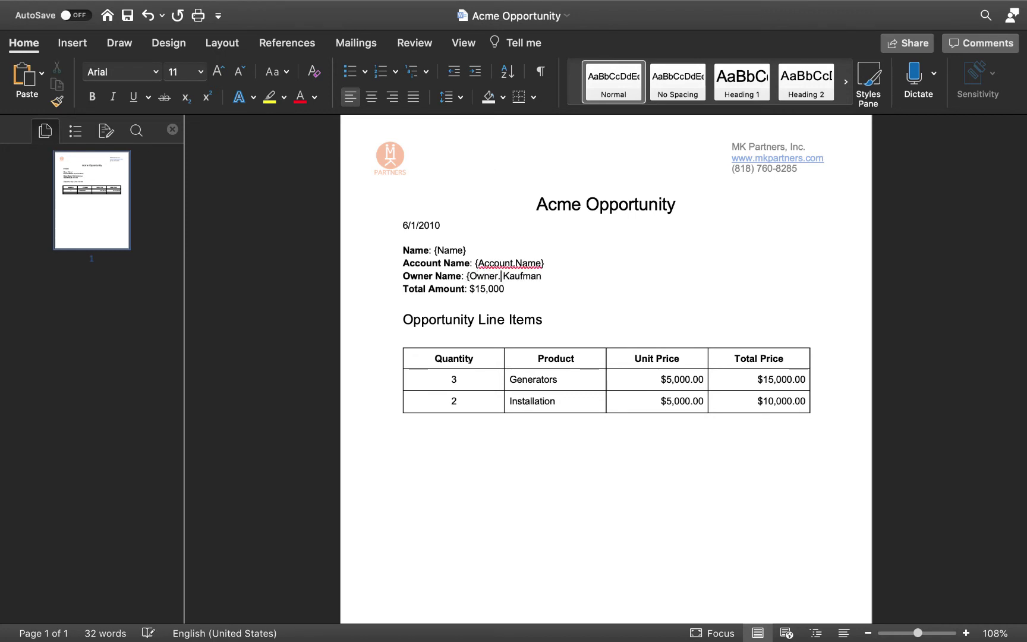
type("FirstName}")
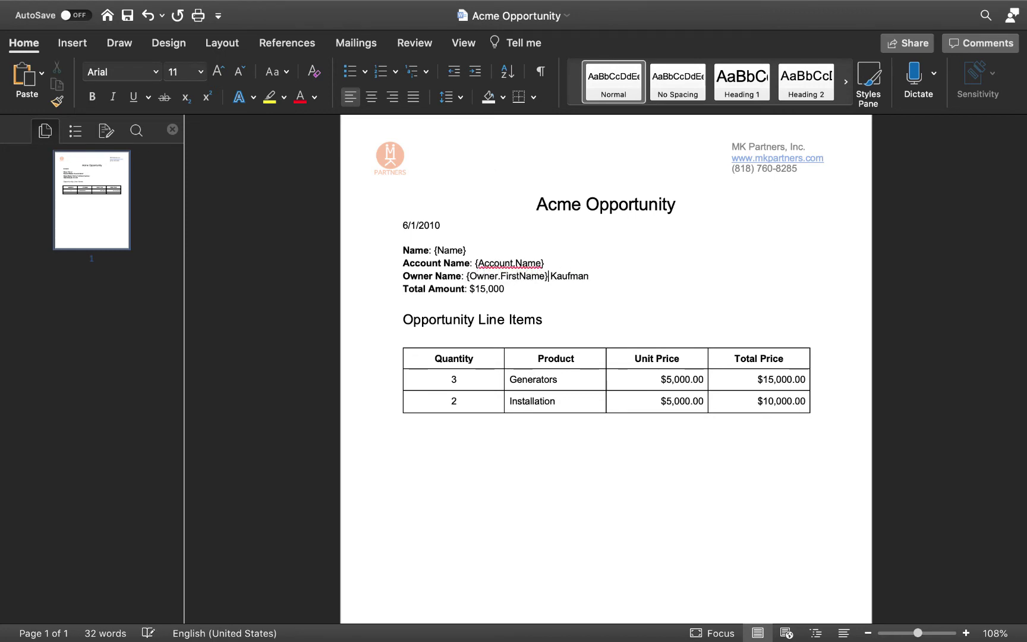
double_click(569, 276)
type("{")
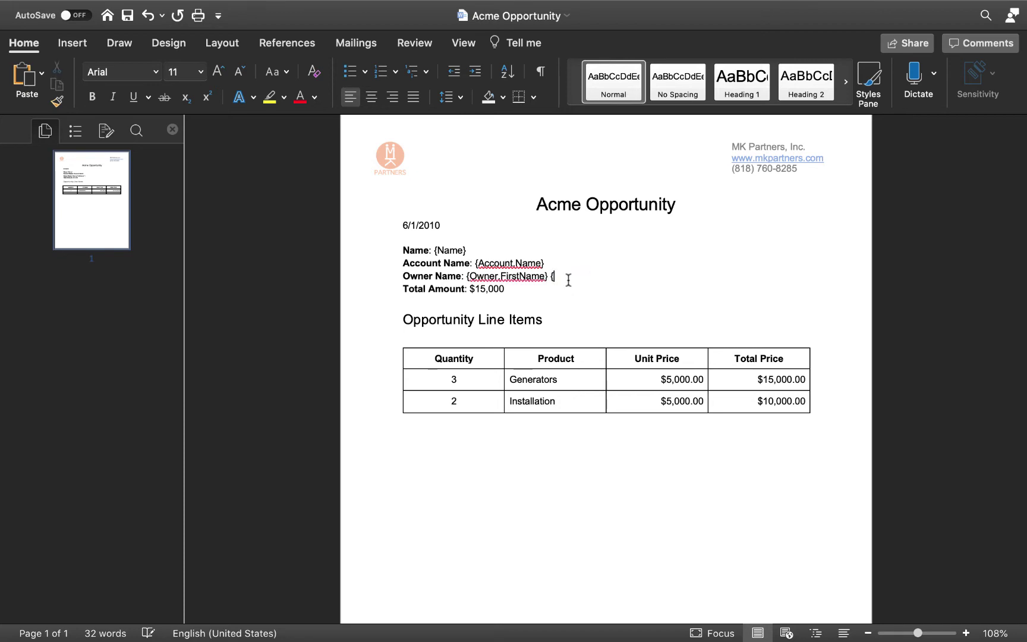
type("Owner.LastName")
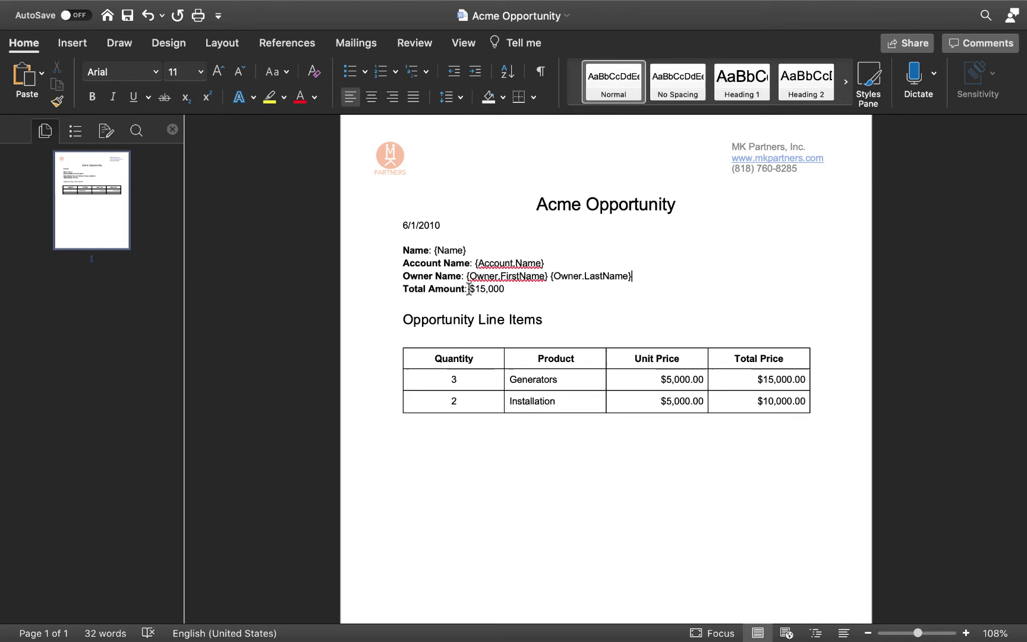
left_click_drag(468, 289, 502, 289)
type("{A")
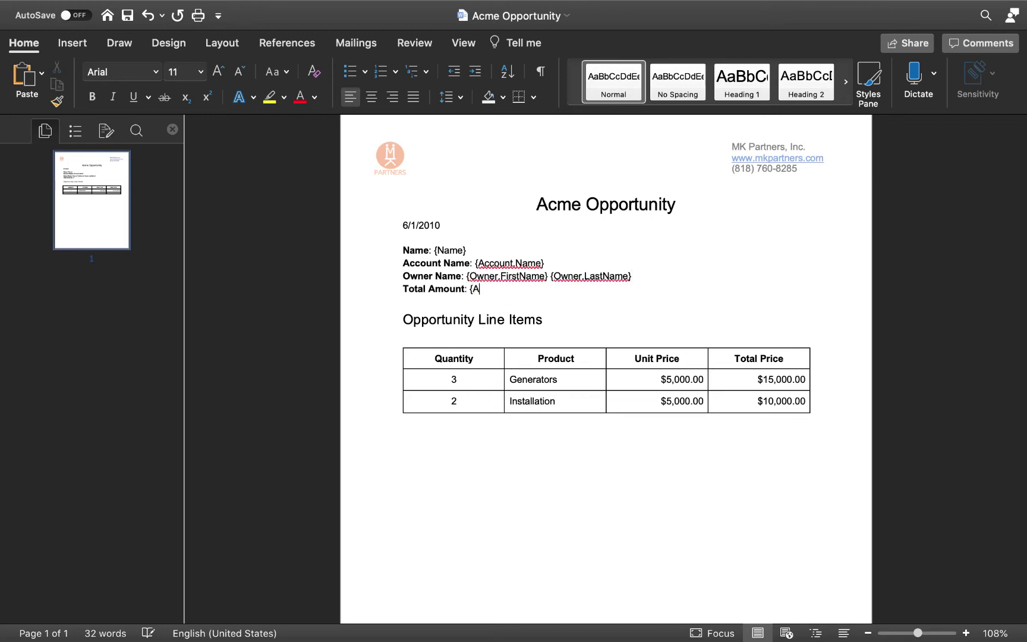
type("mount")
Delete the entire Installation row from the line-items table.
left_click(435, 404)
right_click(433, 409)
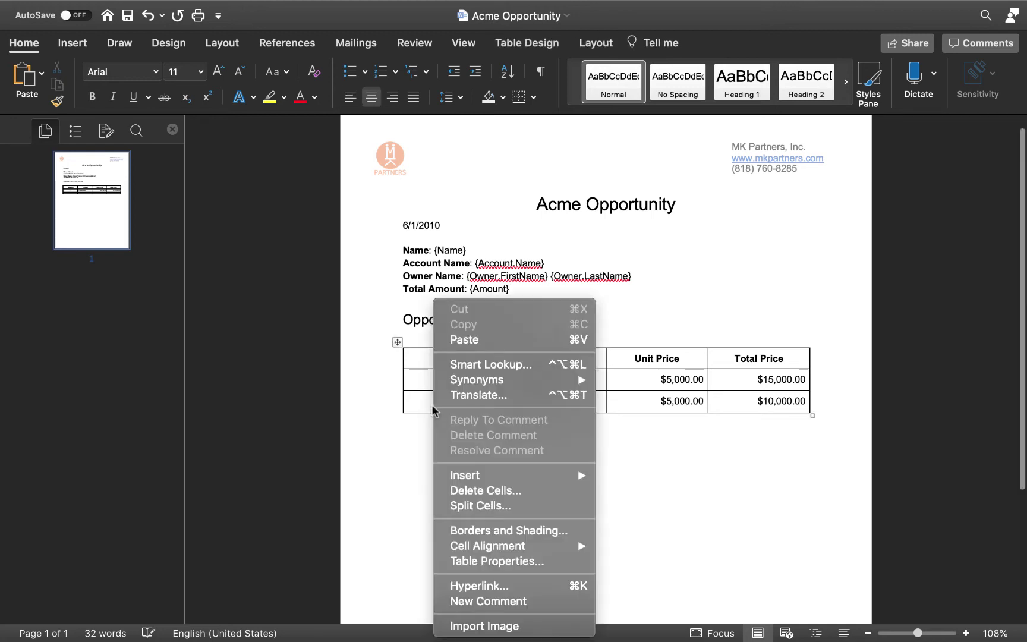
left_click(449, 491)
left_click(516, 201)
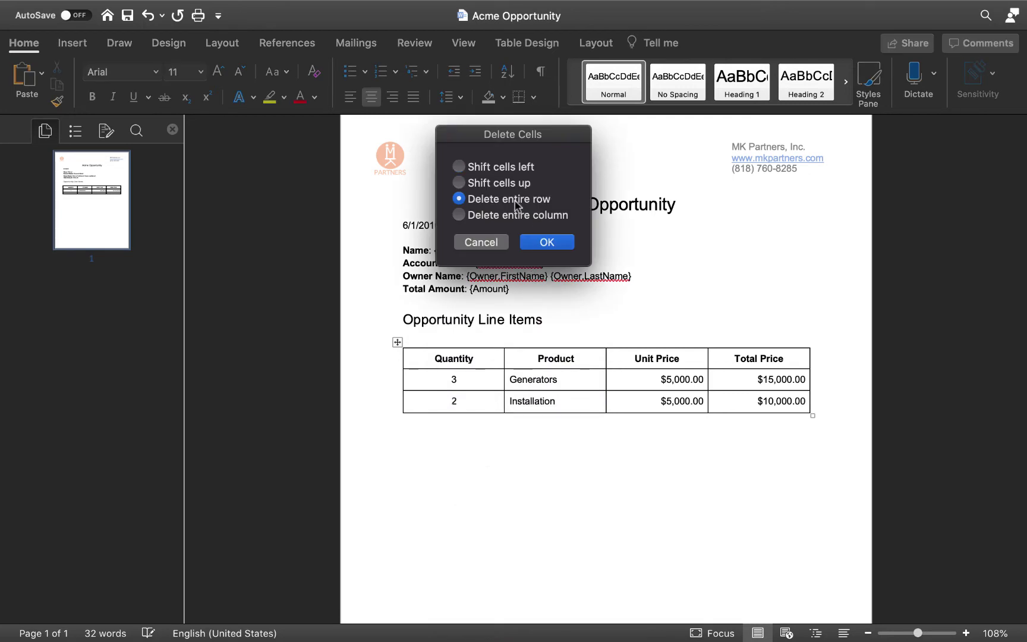
left_click(544, 241)
Replace the remaining row's 3, Generators, $5,000.00 and $15,000.00 with {Quantity}, {Name}, {UnitPrice}, {TotalPrice}.
left_click(471, 379)
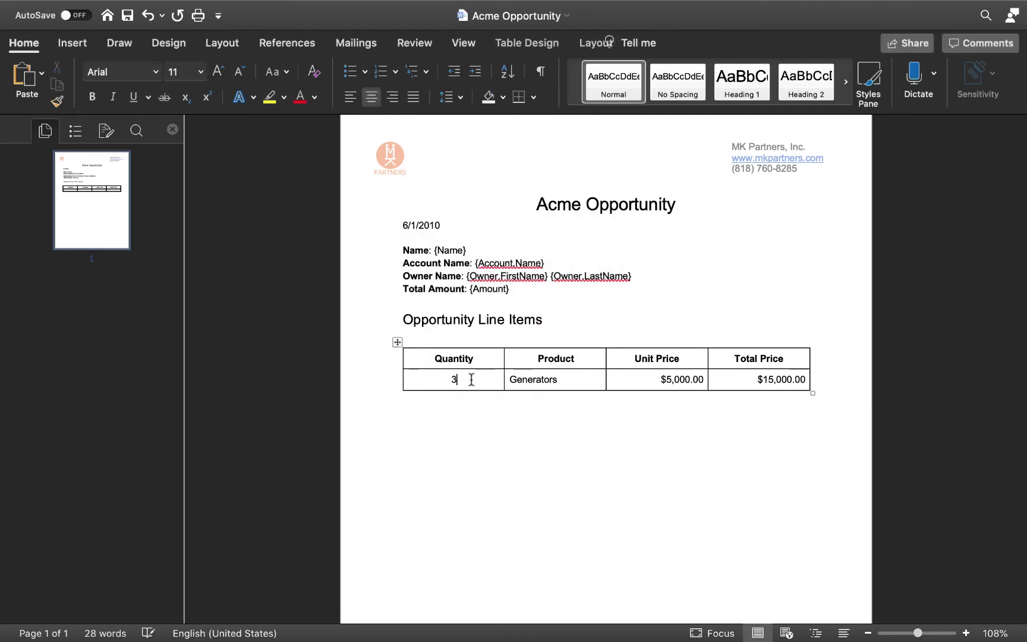
key("BackSpace")
type("{Quantity}")
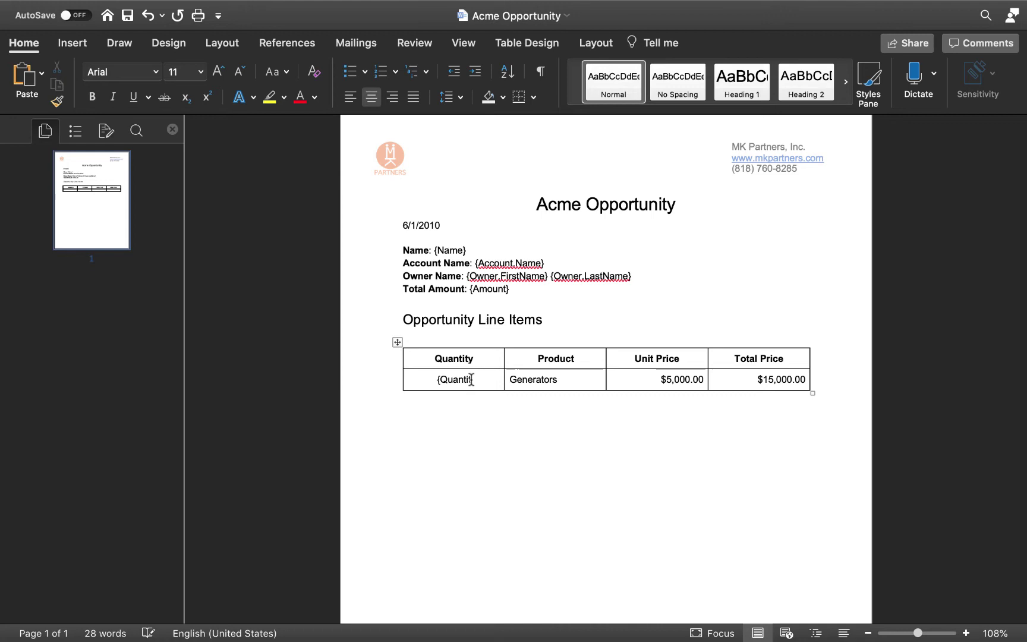
double_click(552, 383)
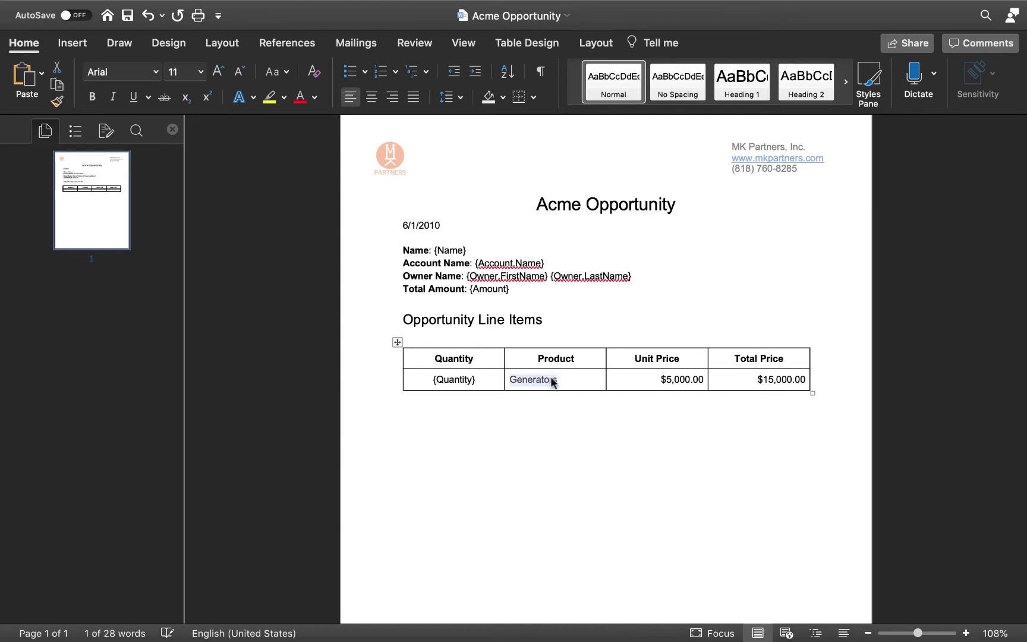
key("BackSpace")
type("{Name}")
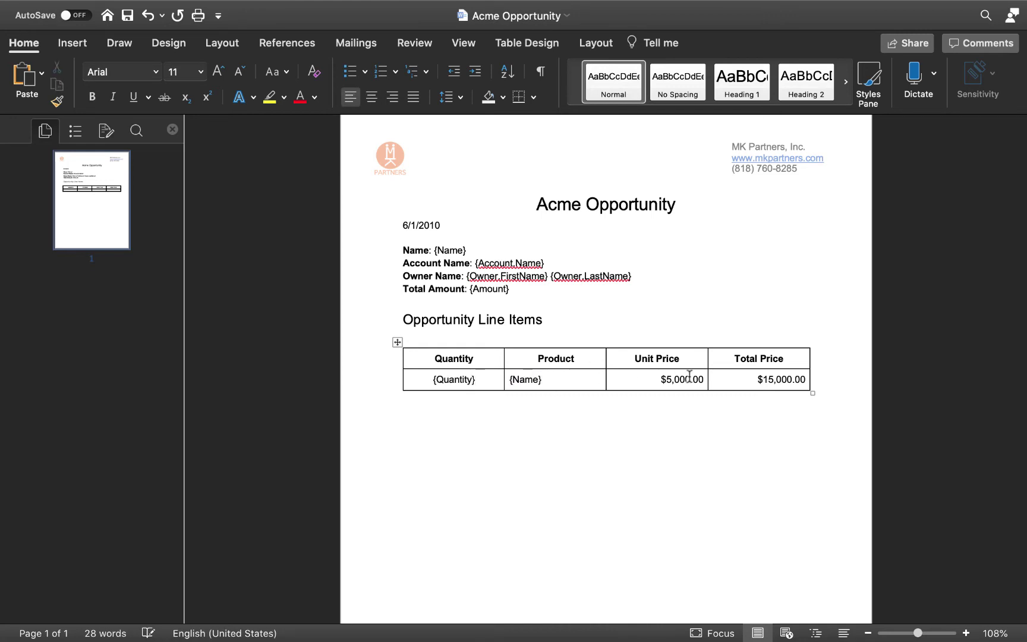
triple_click(689, 378)
type("{")
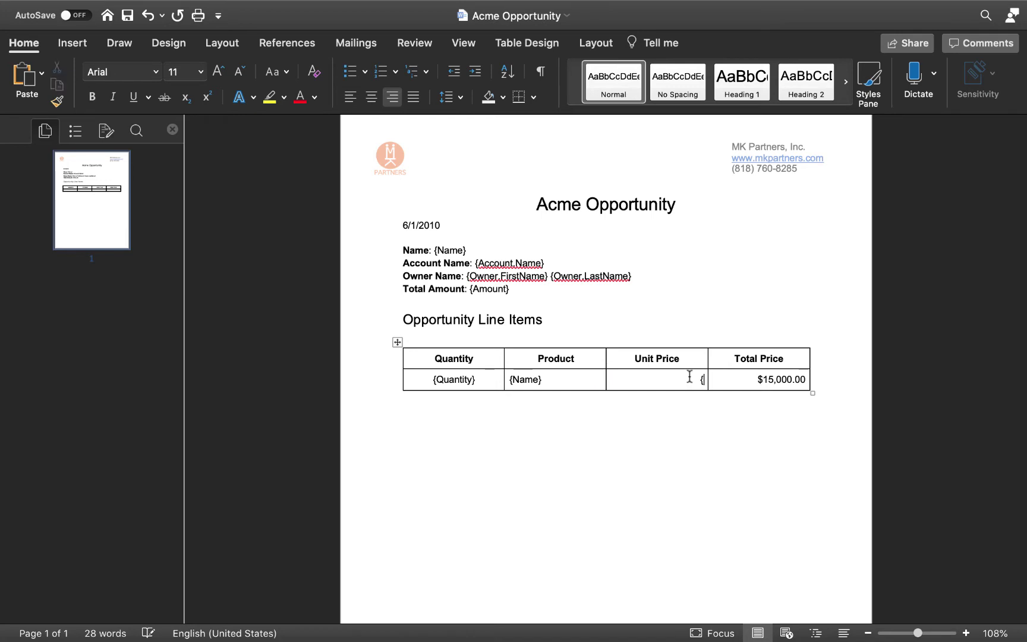
type("UnitPrice}")
triple_click(767, 383)
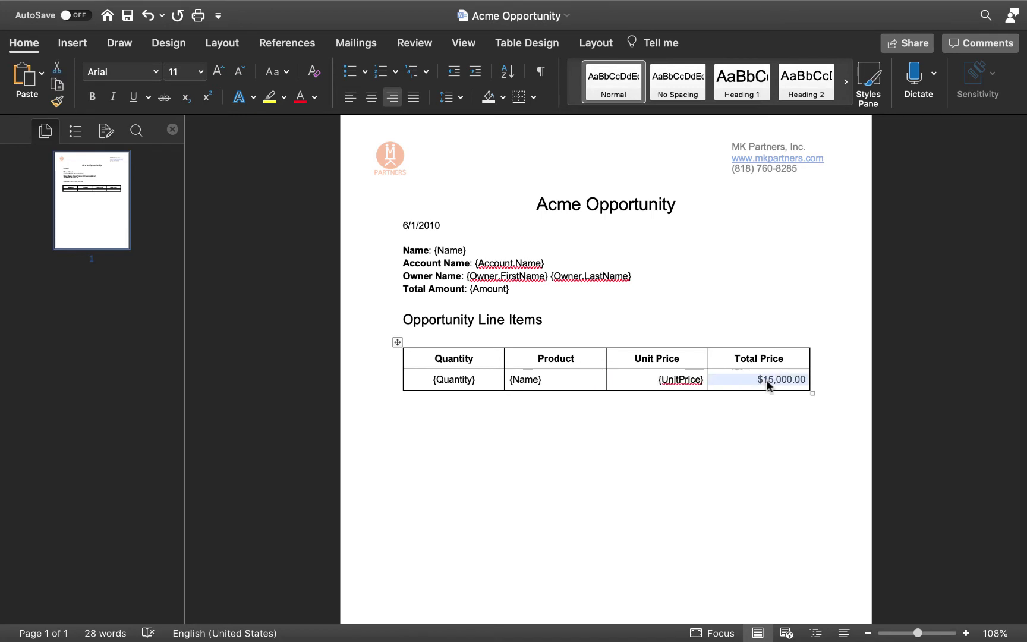
type("{TotalPrice")
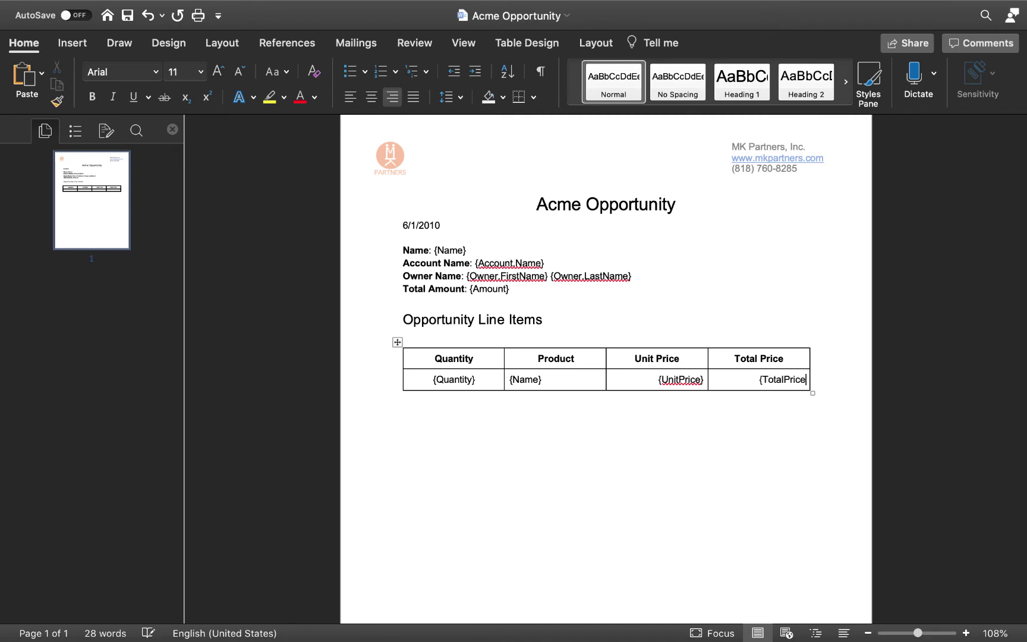
type("}")
Add {#OpportunityLineItems} after the Total Price header and {/#OpportunityLineItems} after {TotalPrice}.
left_click(791, 360)
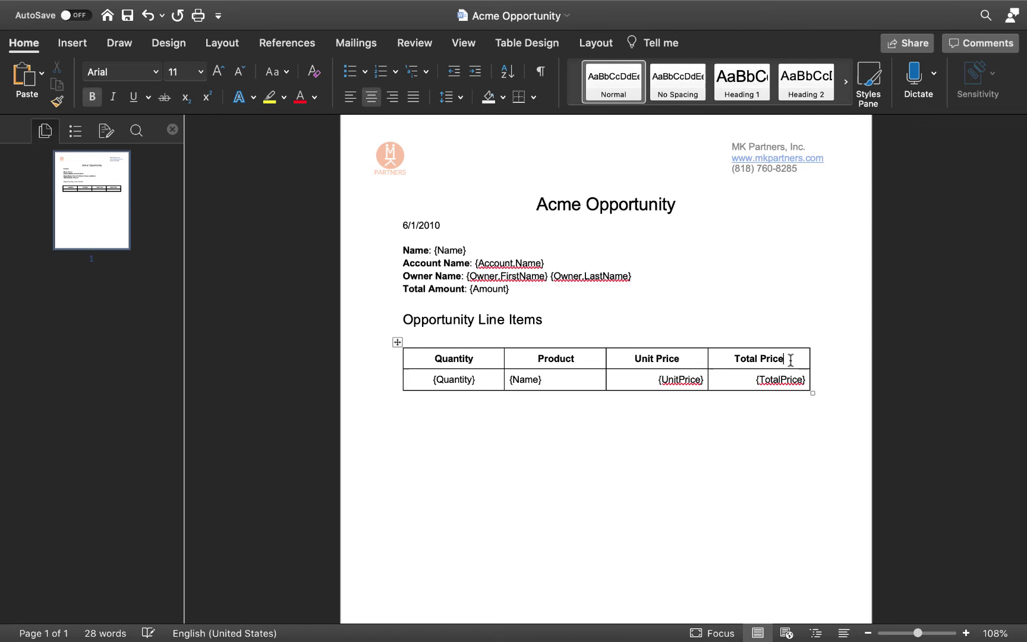
type("{#Opportunity")
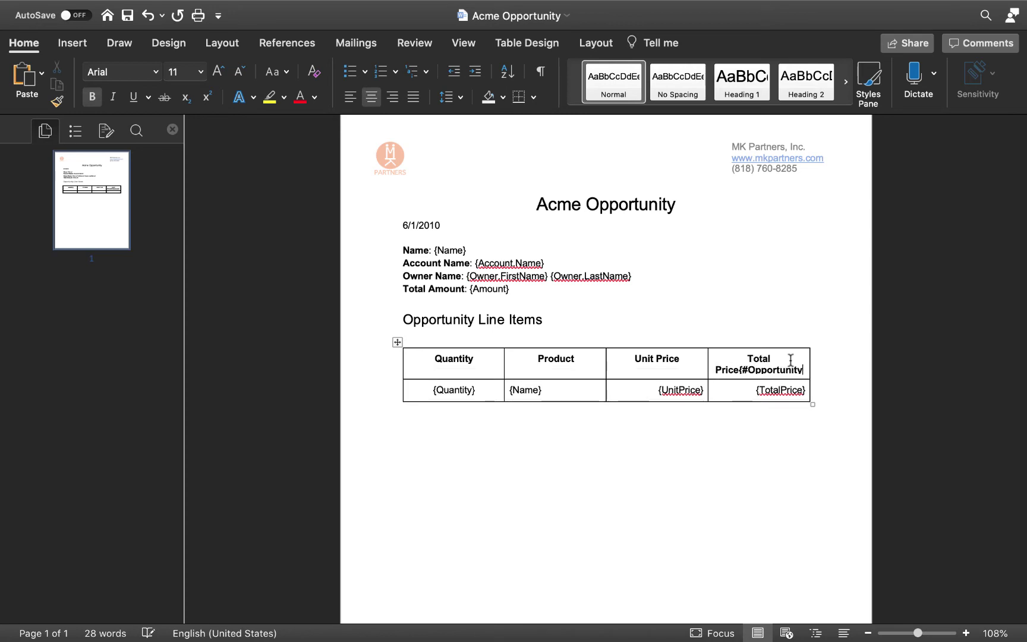
type("LineItems}")
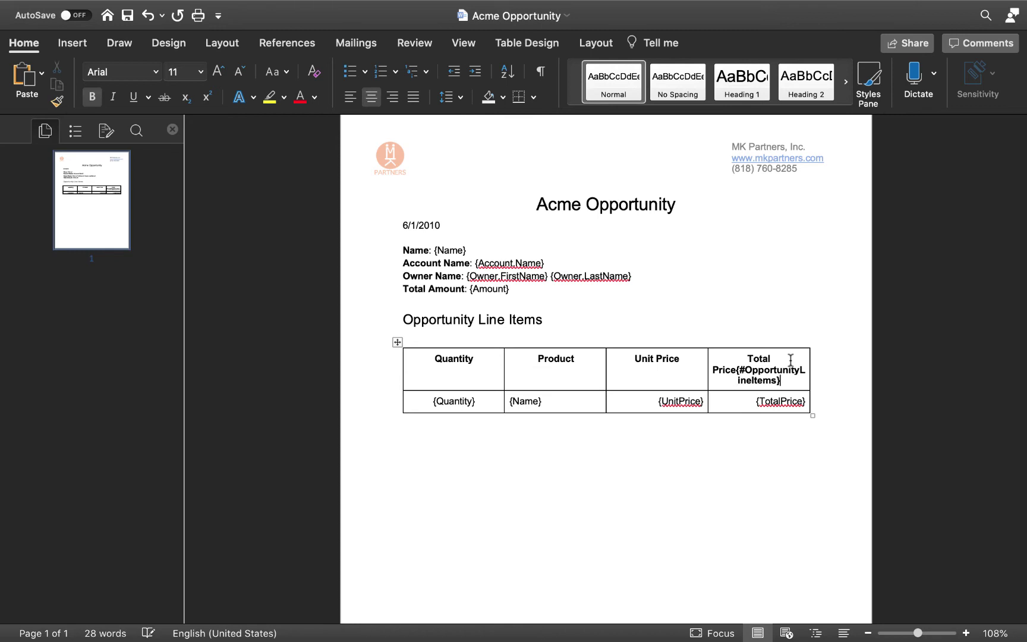
left_click(807, 404)
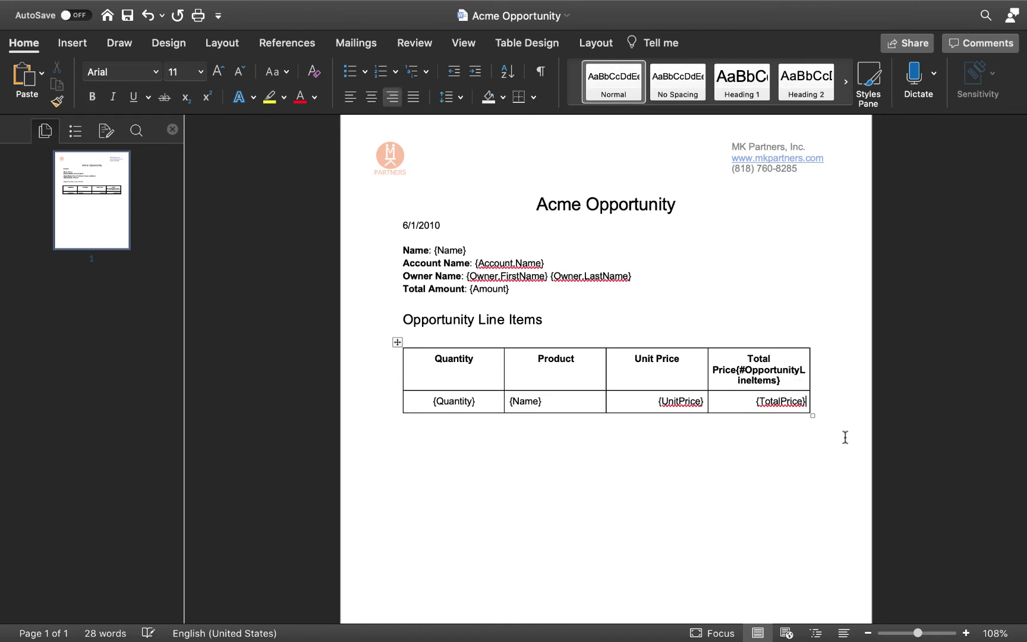
type("{/#Opportu")
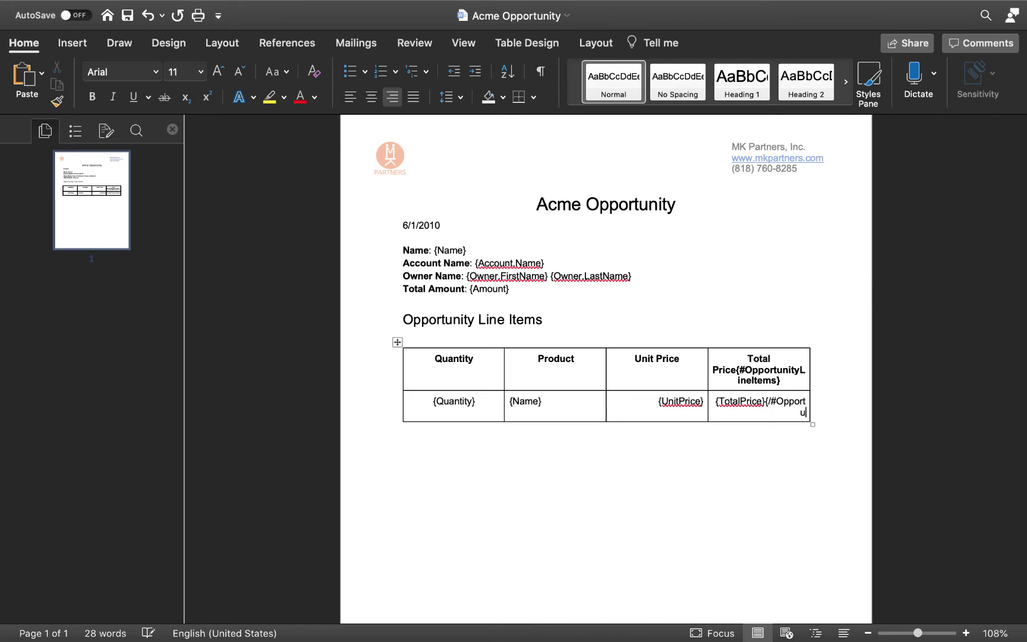
type("nityLineItems}")
Swap the date line for {TODAY()} and the Acme Opportunity title for {Name}, then save the template.
triple_click(426, 227)
type("{TODAY(")
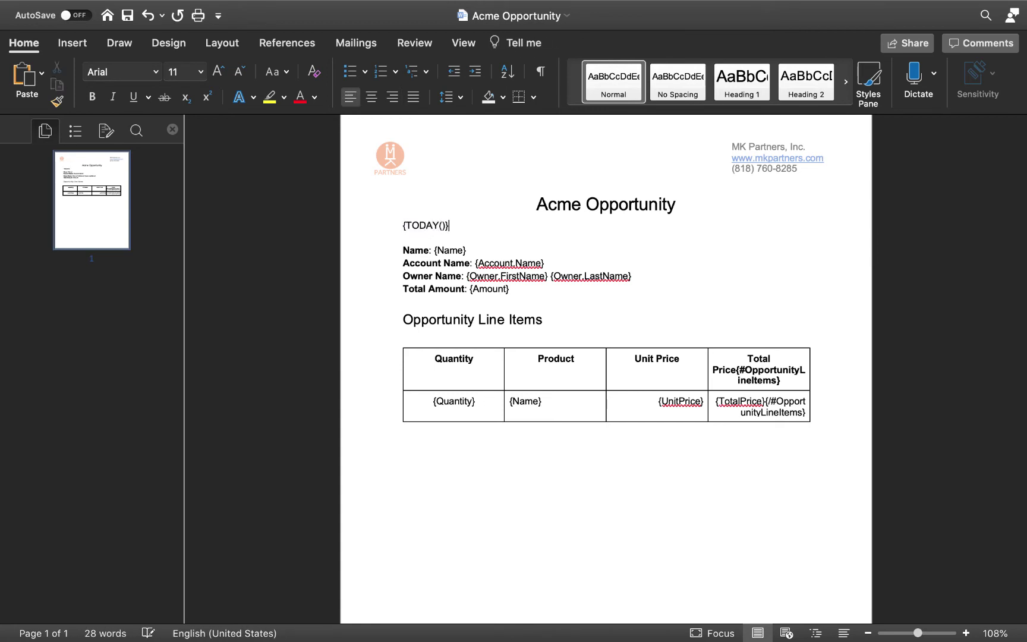
double_click(555, 206)
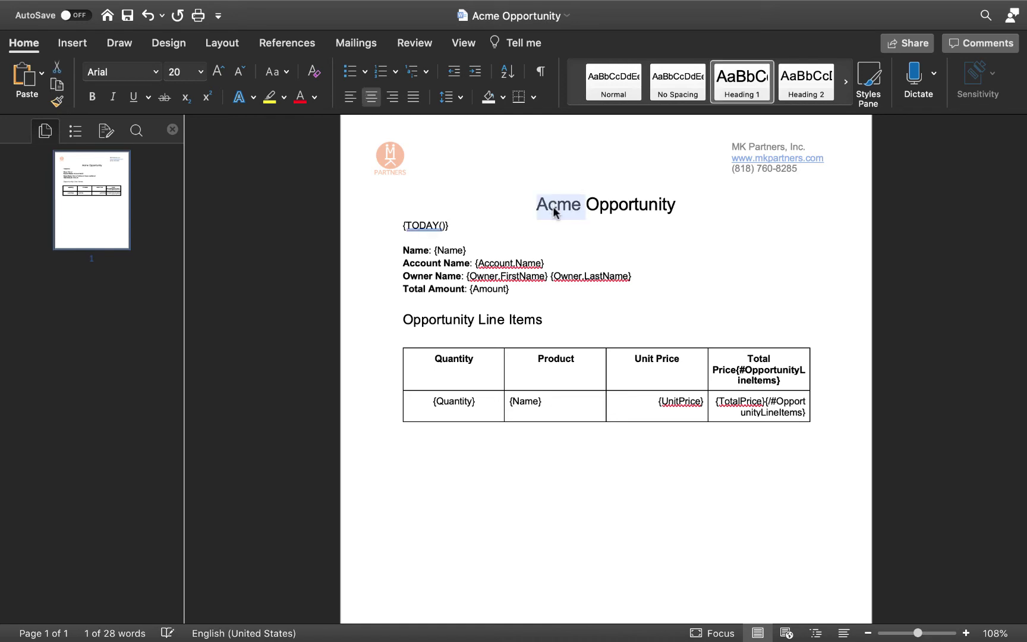
key("shift+Right")
key("shift+Right")
key("shift+Right")
key("shift+Right")
key("shift+Right")
key("shift+Right")
key("shift+Right")
key("shift+Right")
key("shift+Right")
key("shift+Right")
key("shift+Right")
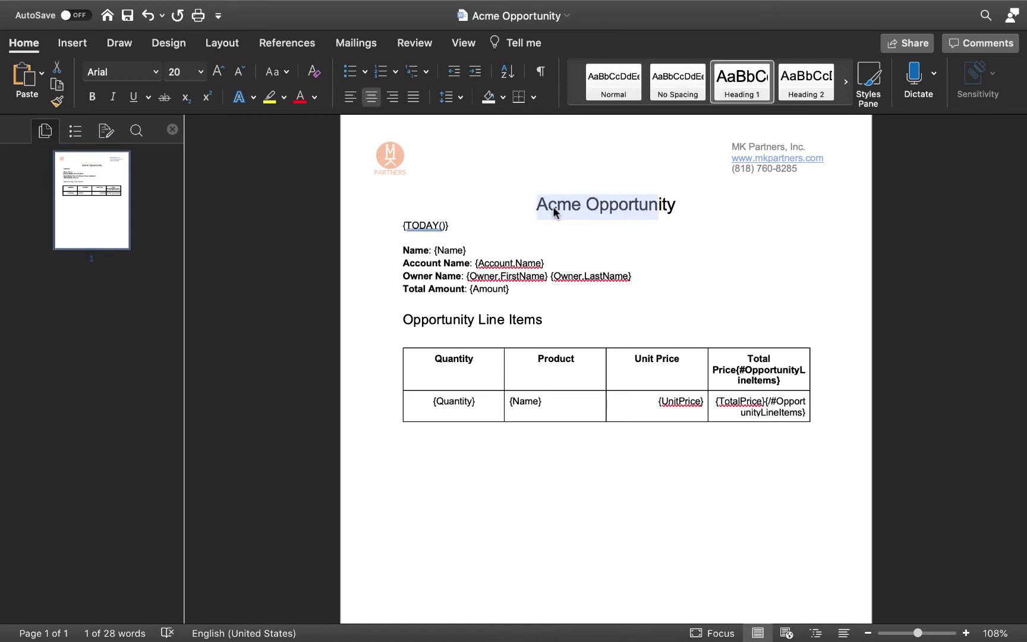
key("shift+Right")
type("{N")
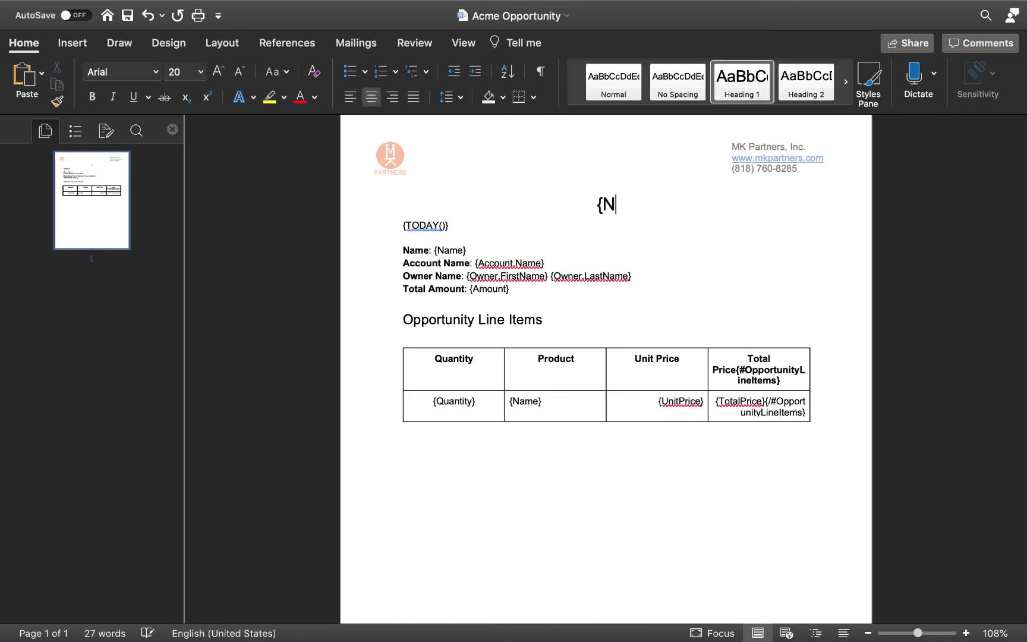
type("ame}")
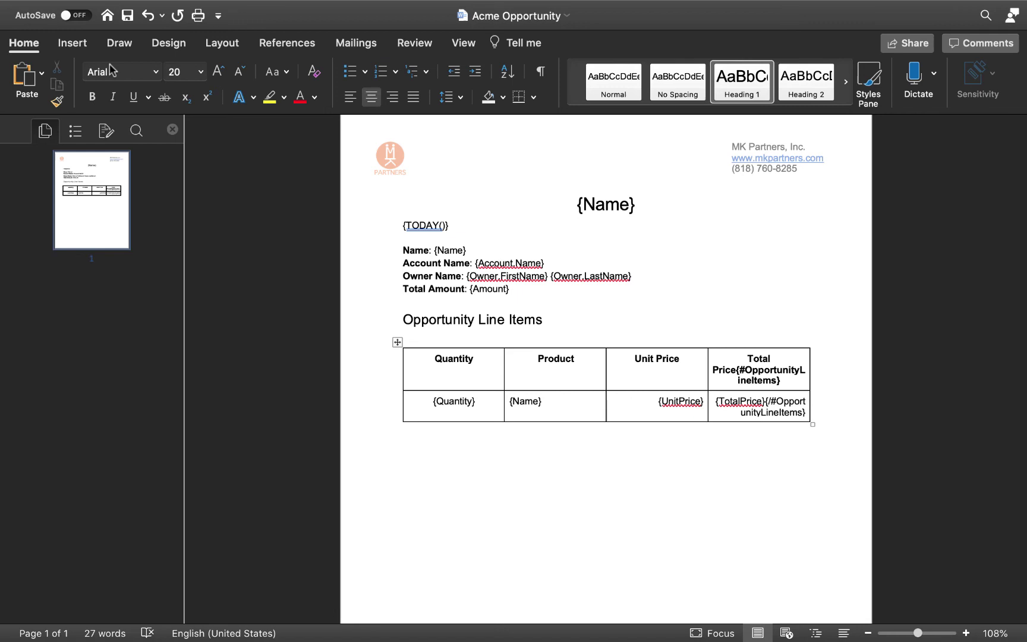
left_click(128, 16)
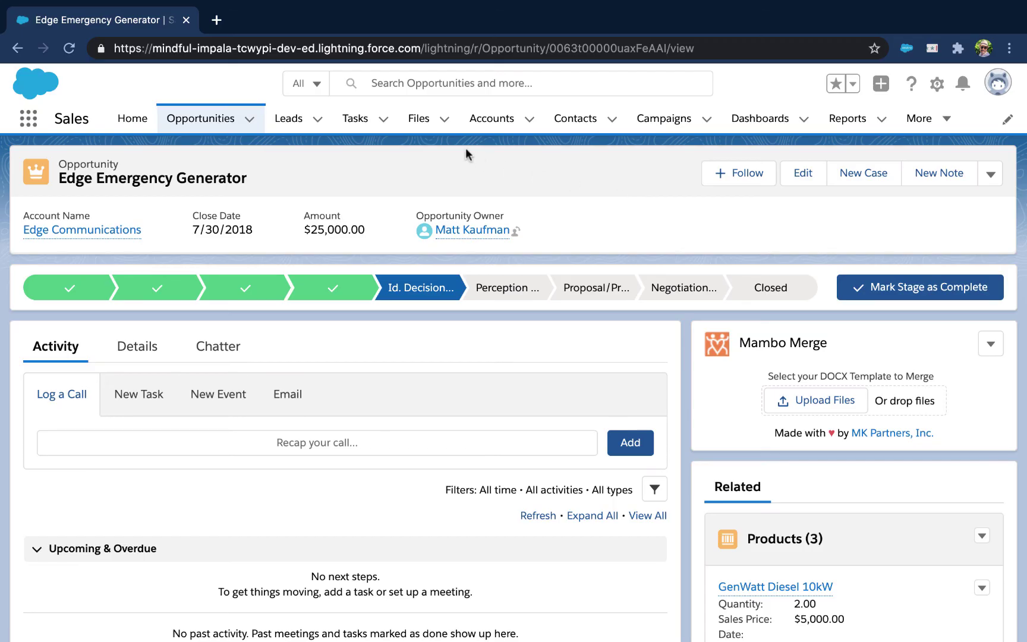
Upload the Mambo Merge Sample Opportunity Template to Salesforce Files.
left_click(421, 126)
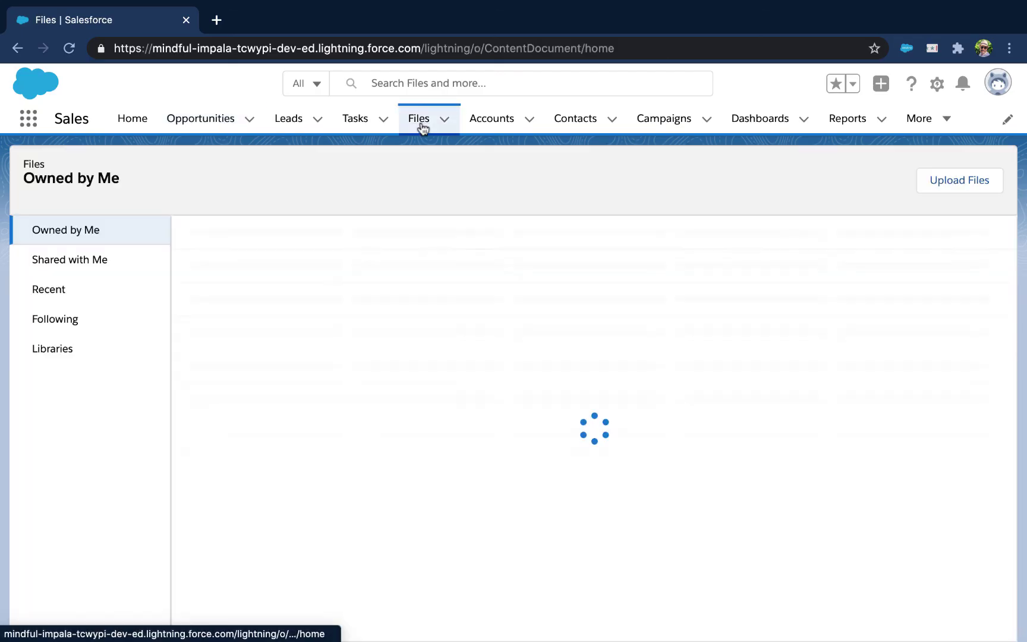
left_click(940, 180)
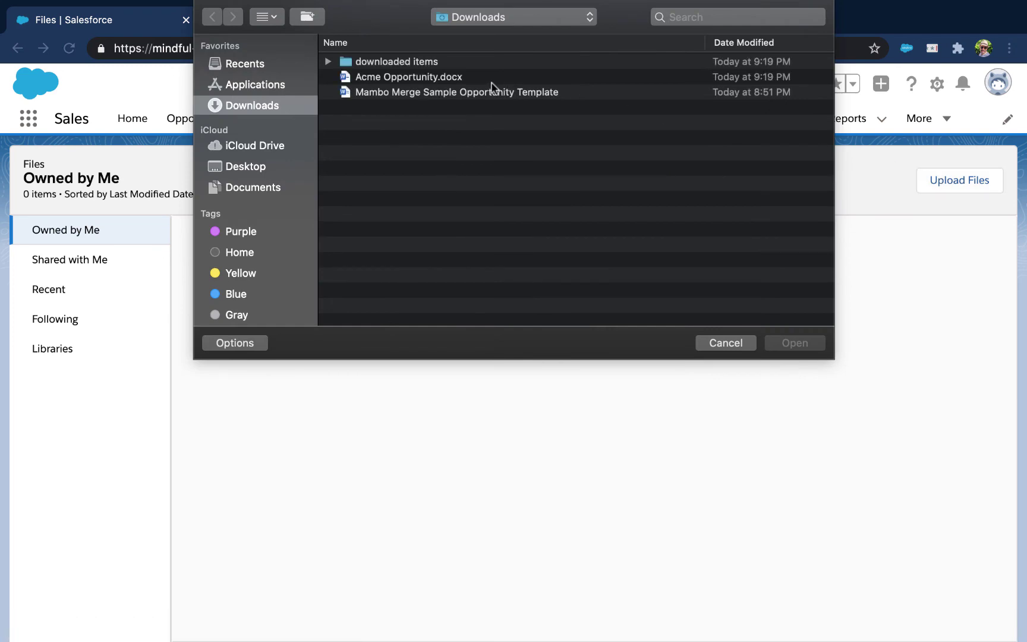
double_click(477, 94)
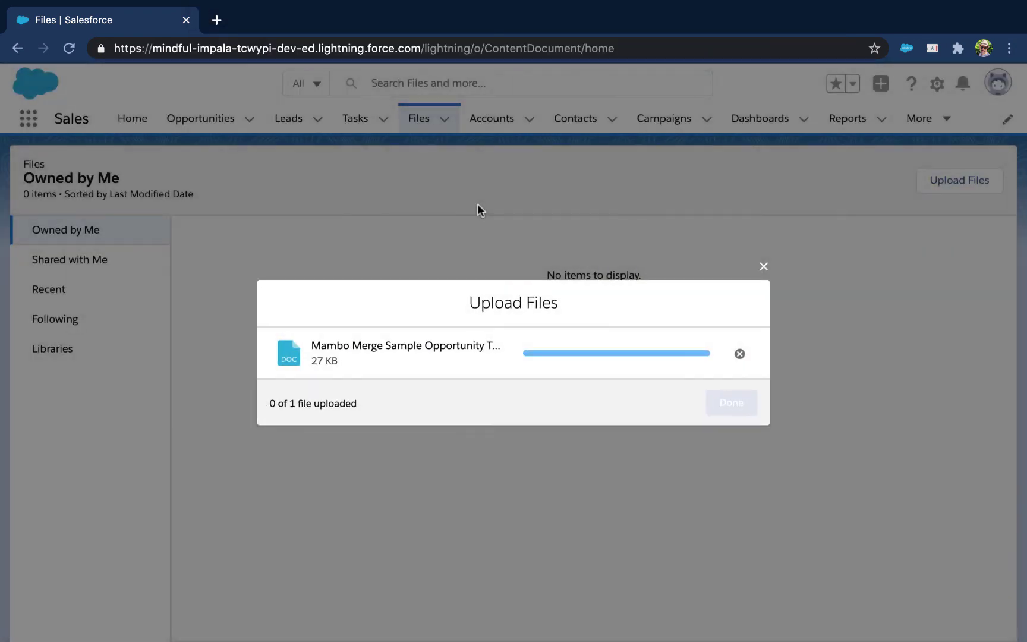
left_click(729, 404)
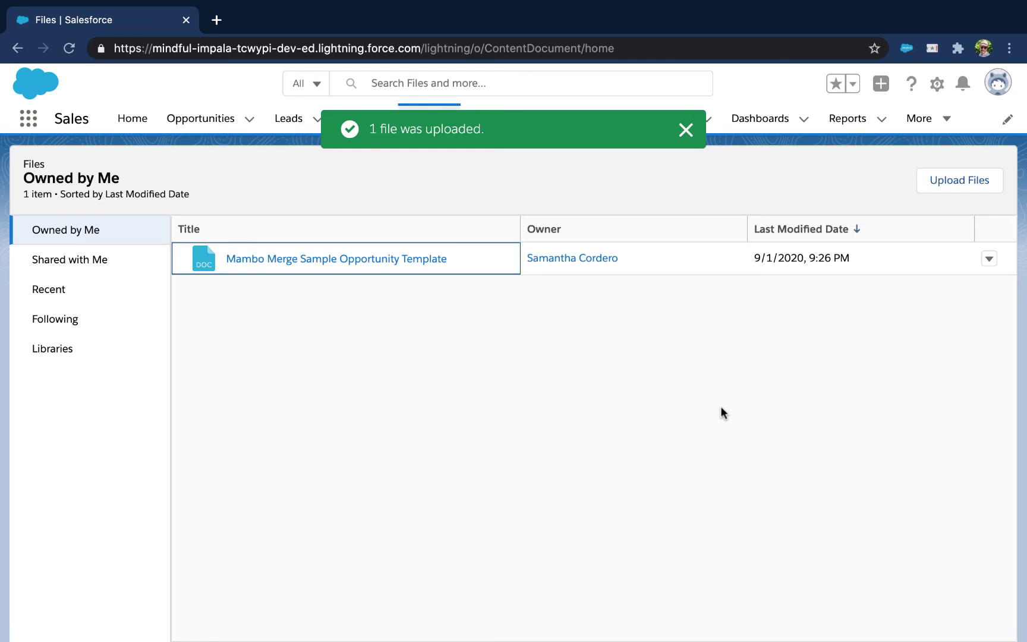
left_click(686, 130)
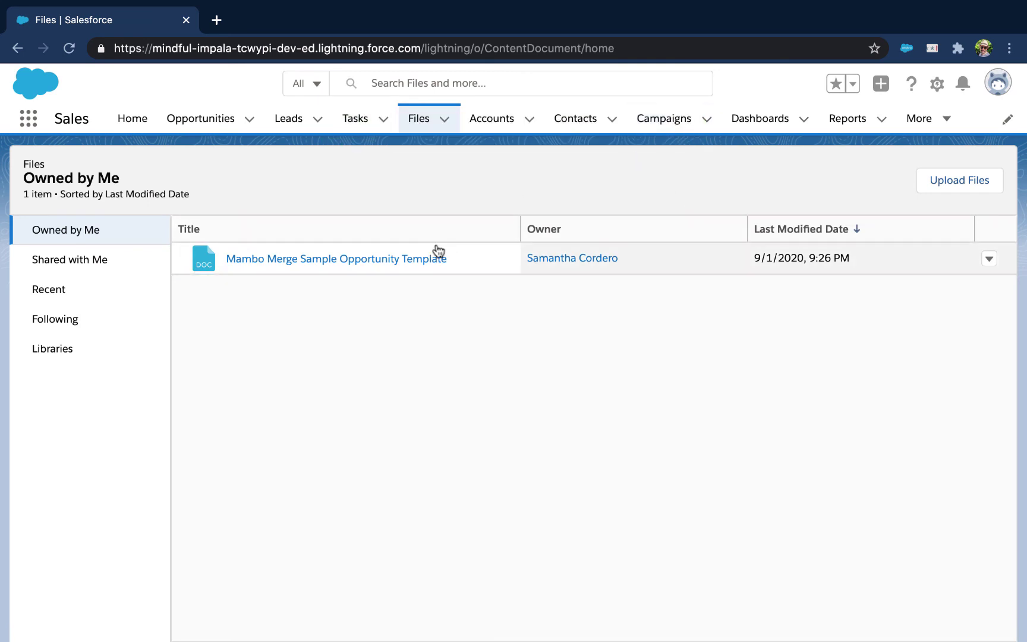
Open the uploaded template's file details and select its document ID in the address bar.
left_click(421, 261)
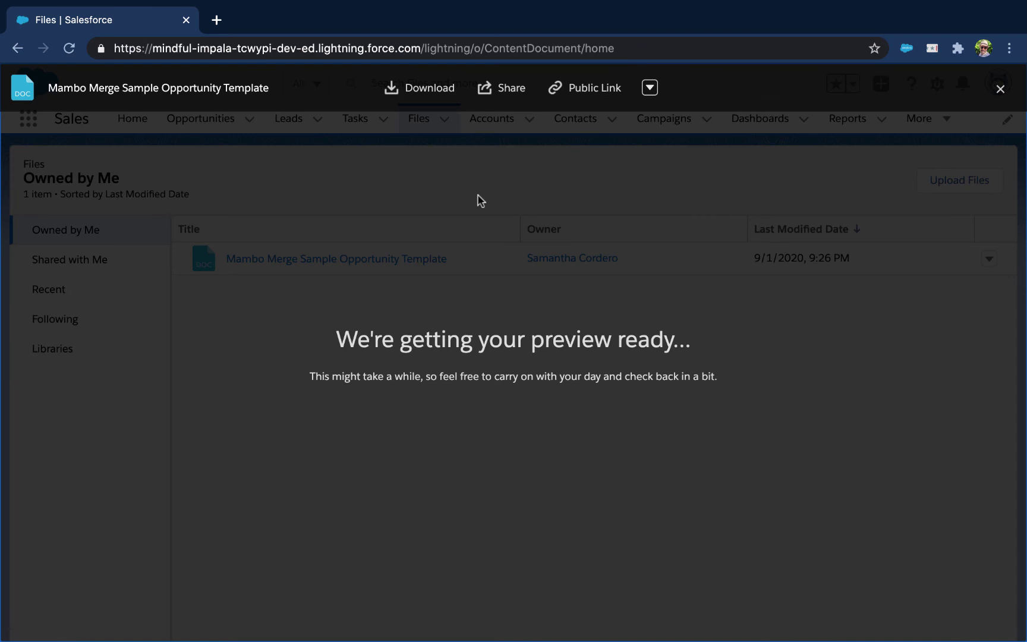
left_click(650, 88)
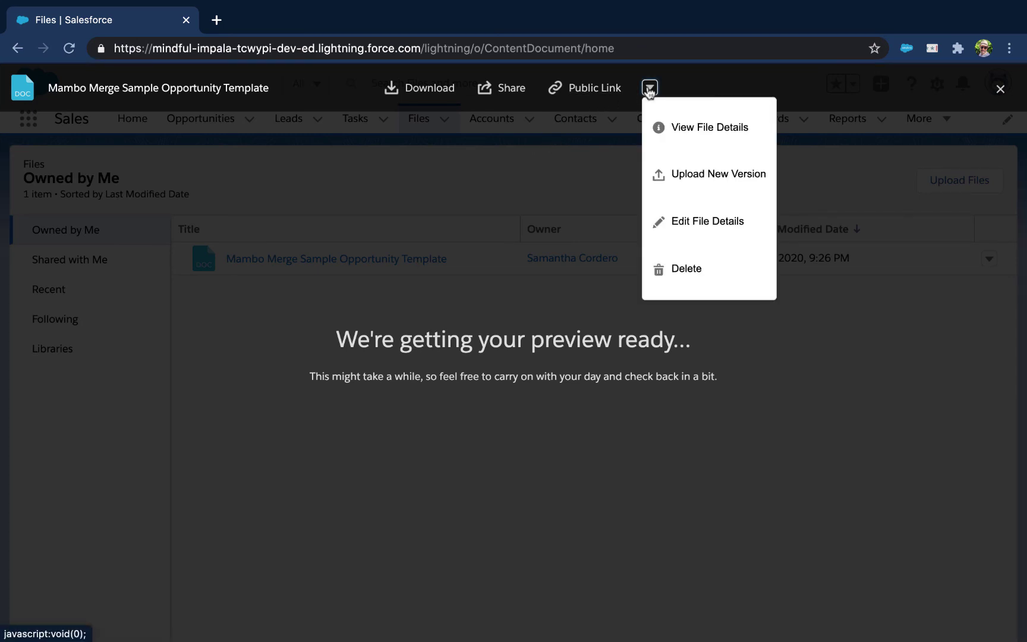
left_click(672, 125)
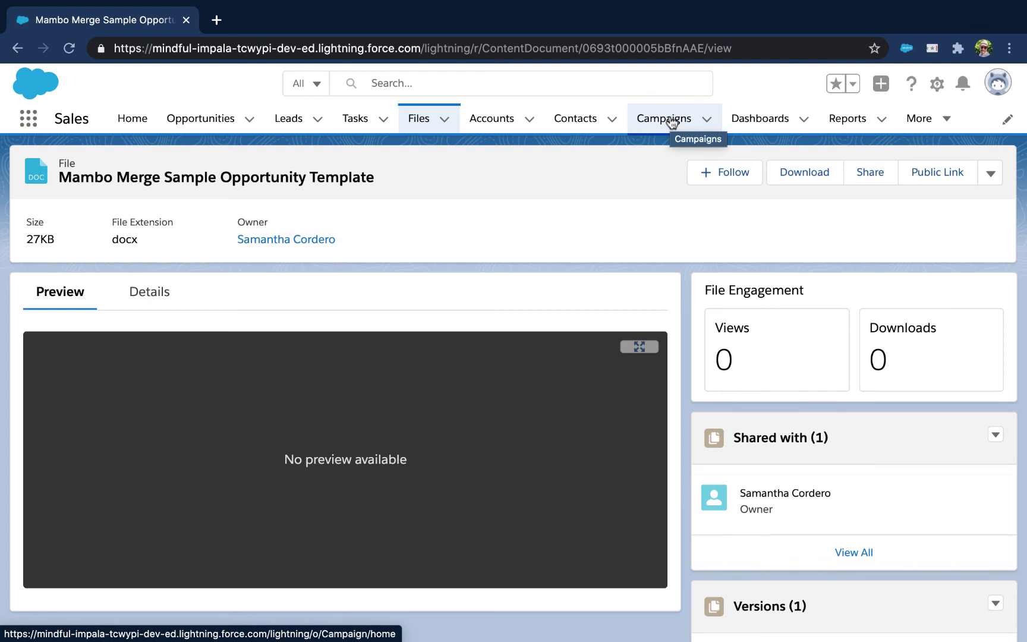
double_click(616, 48)
key("ctrl+c")
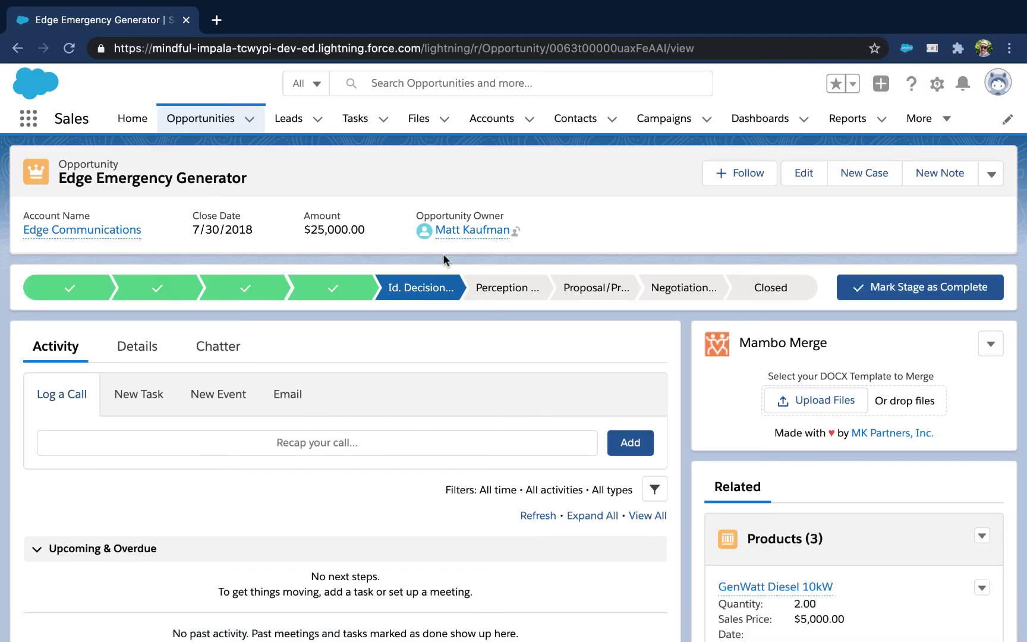
Paste the template's document ID into the Mambo Merge component's Template Id, save the page, and go back.
left_click(938, 84)
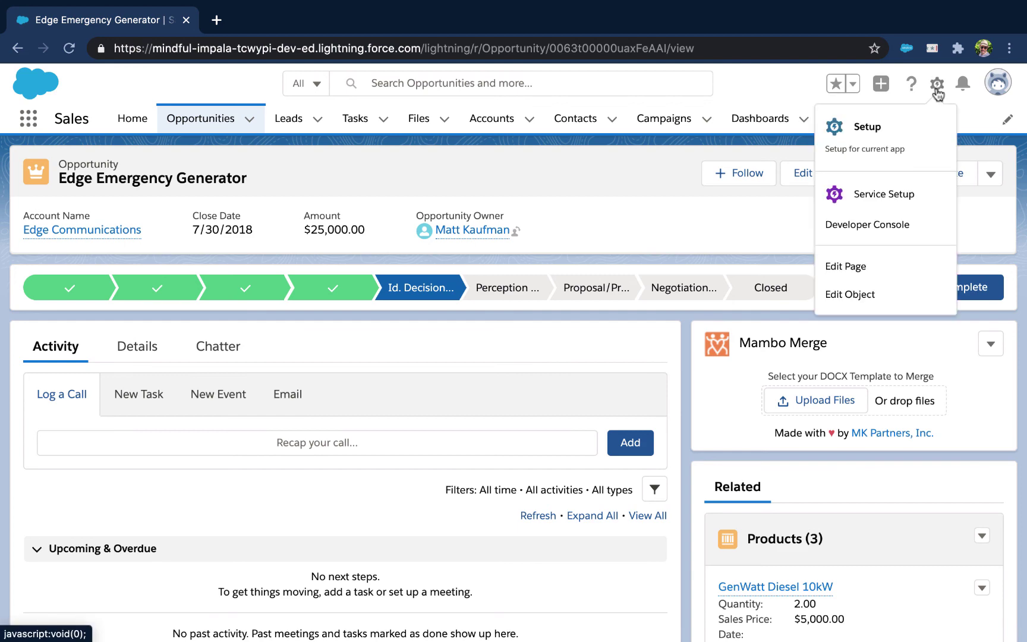
left_click(856, 267)
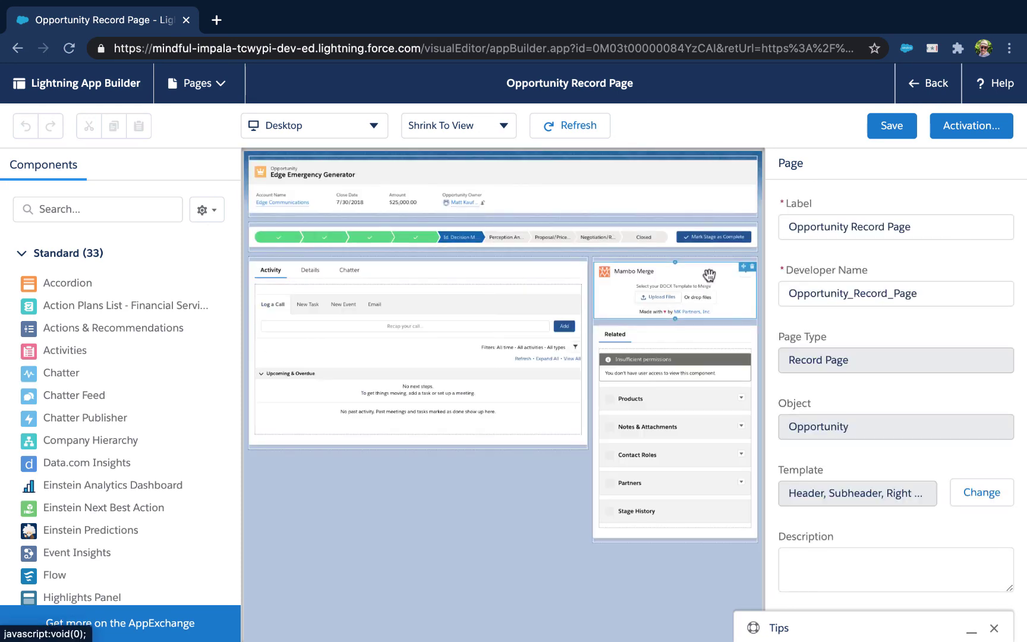
left_click(709, 275)
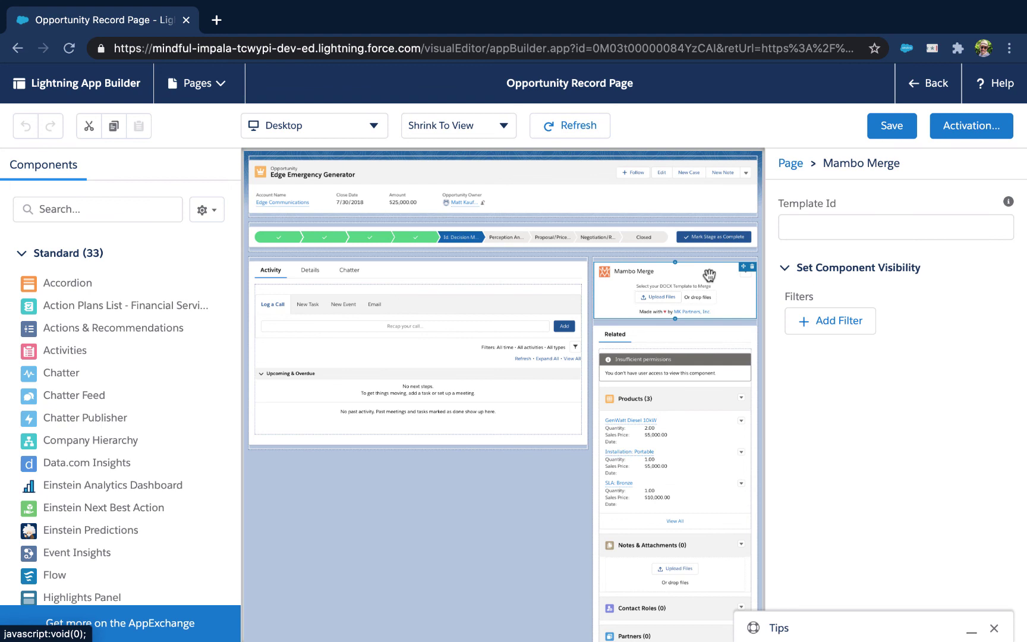
left_click(819, 222)
key("ctrl+v")
left_click(891, 126)
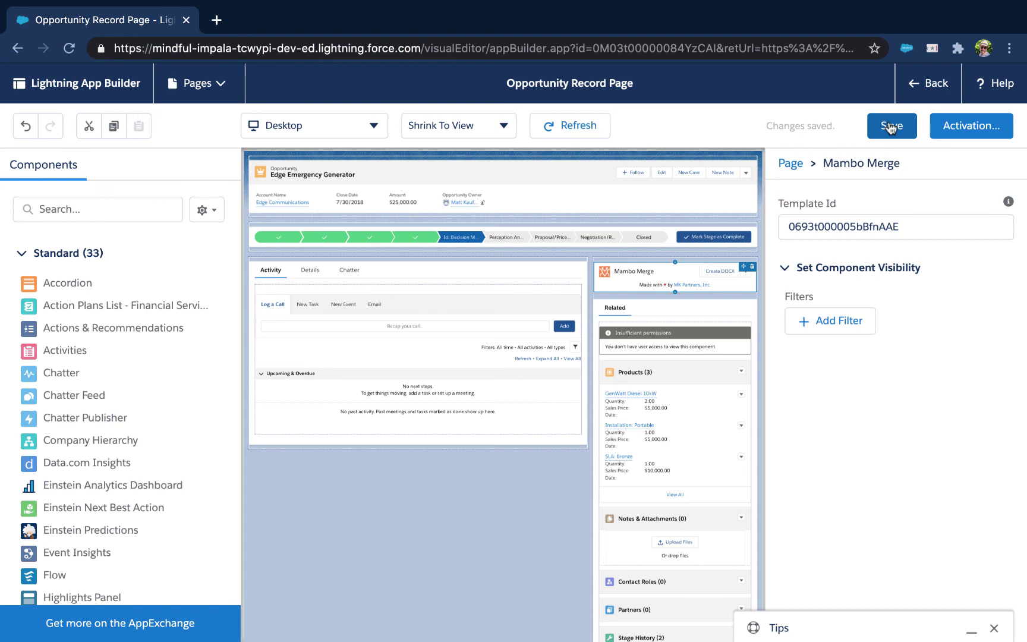
left_click(926, 85)
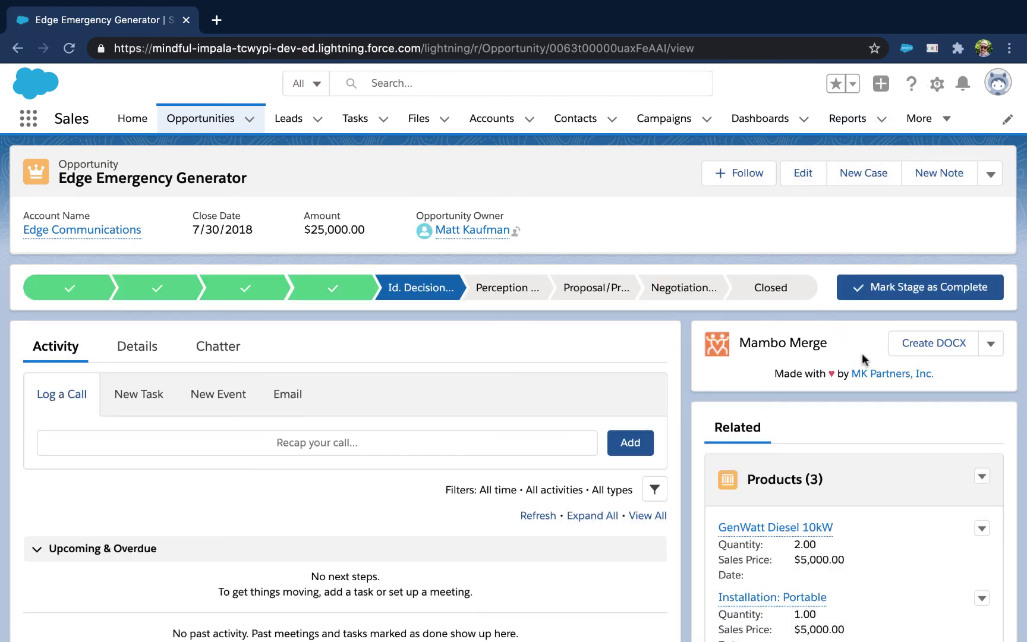
Create the DOCX from the Mambo Merge card and open the downloaded file.
left_click(935, 345)
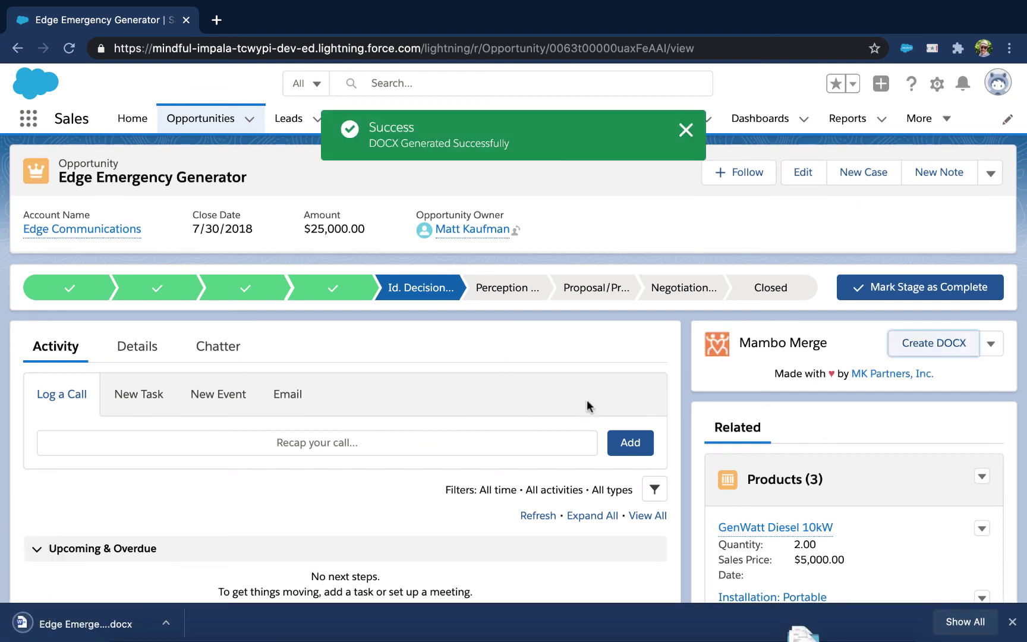
left_click(165, 622)
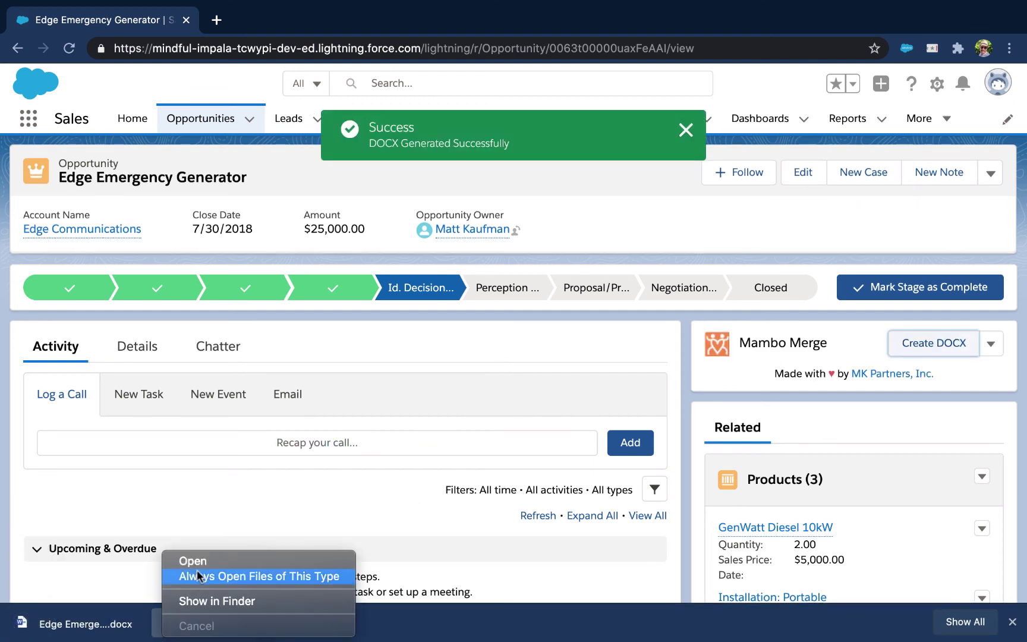
left_click(196, 561)
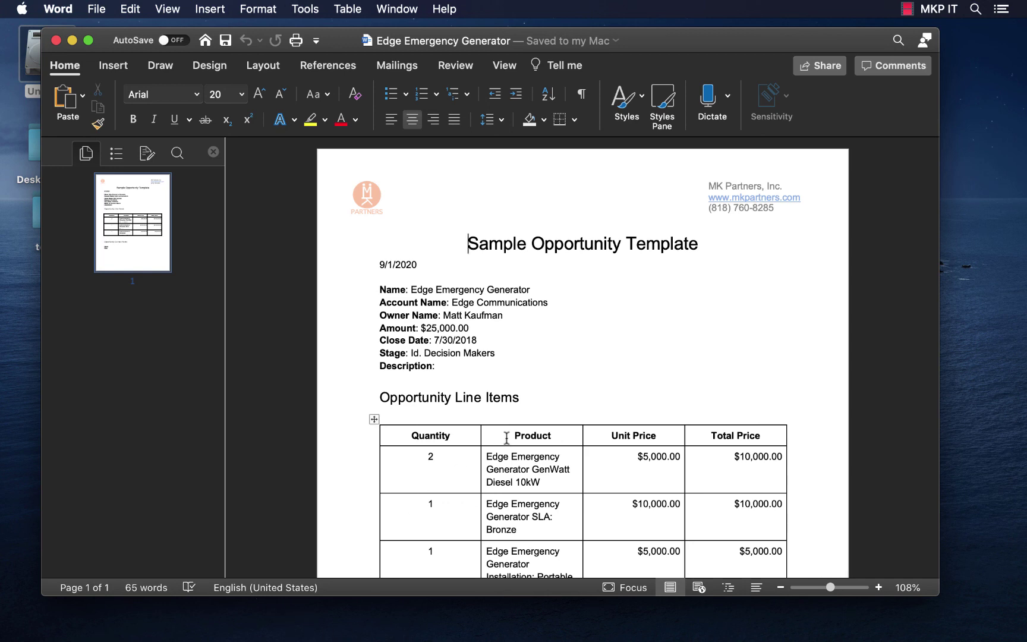
scroll(507, 439, "down", 3)
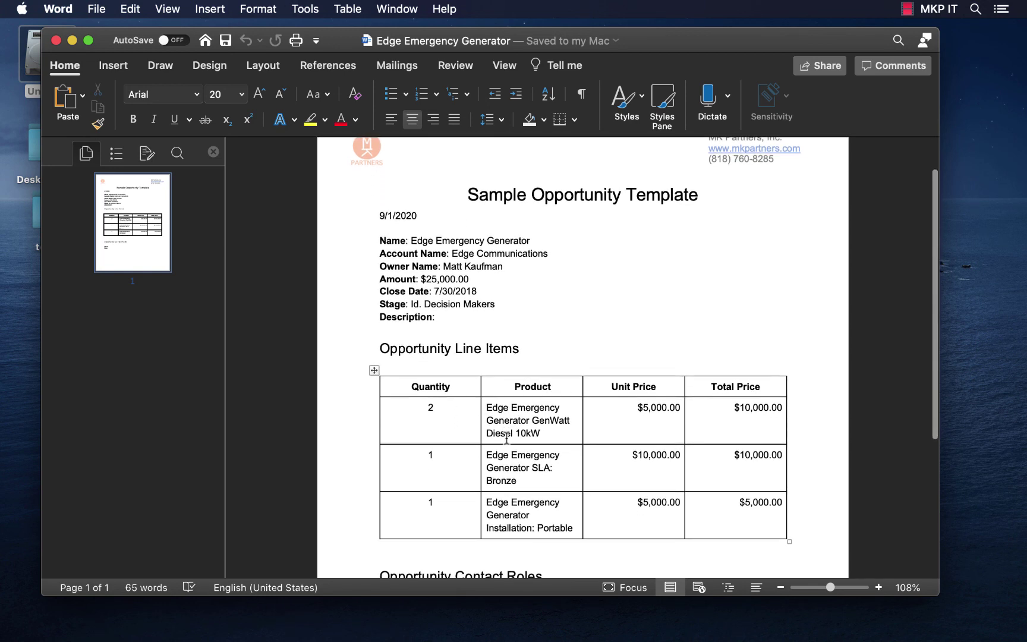
scroll(506, 438, "down", 4)
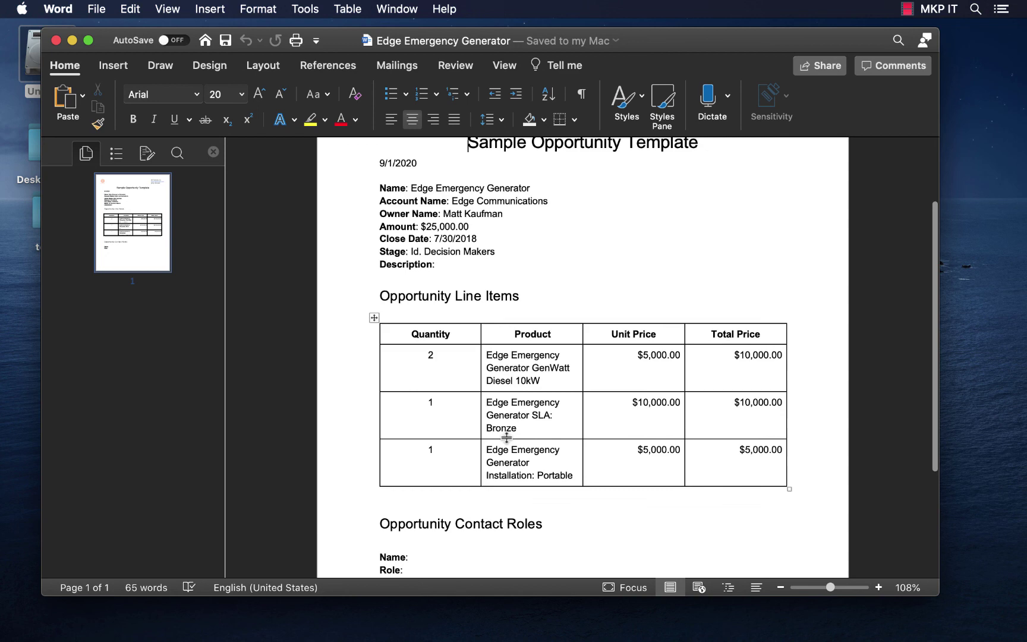
scroll(506, 438, "up", 6)
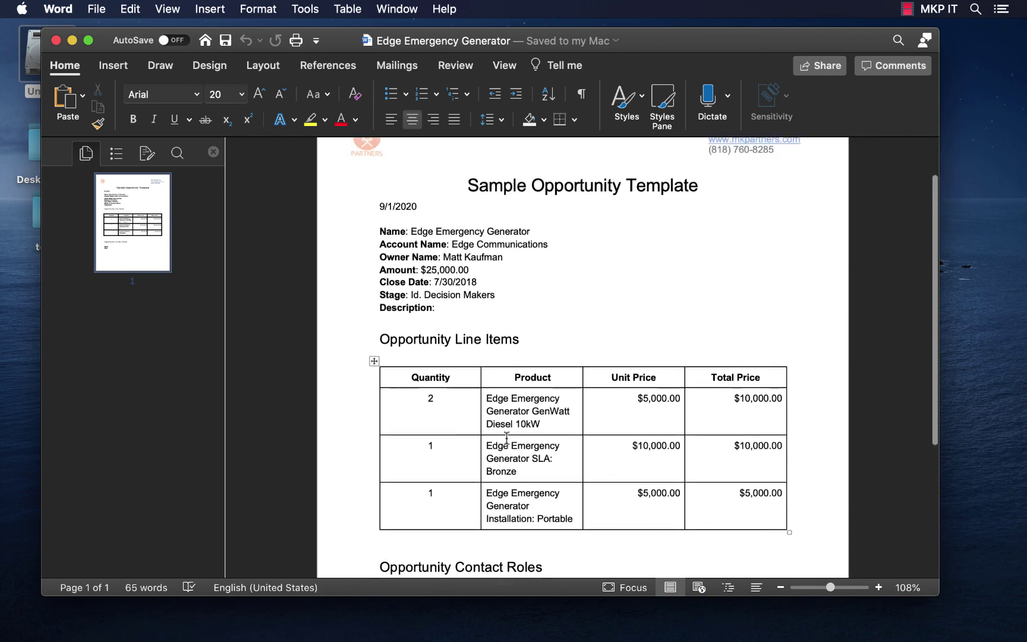